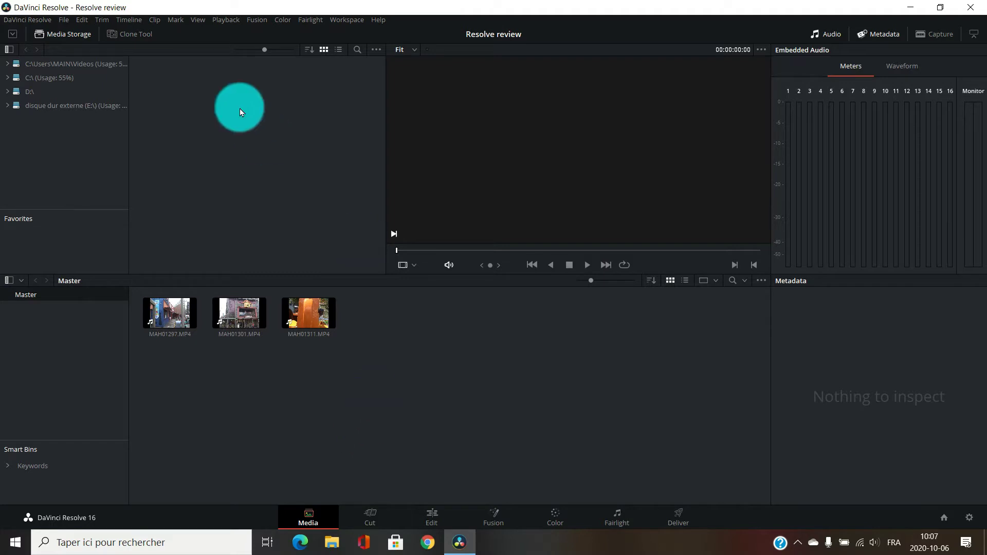
- Save the current project
click(66, 21)
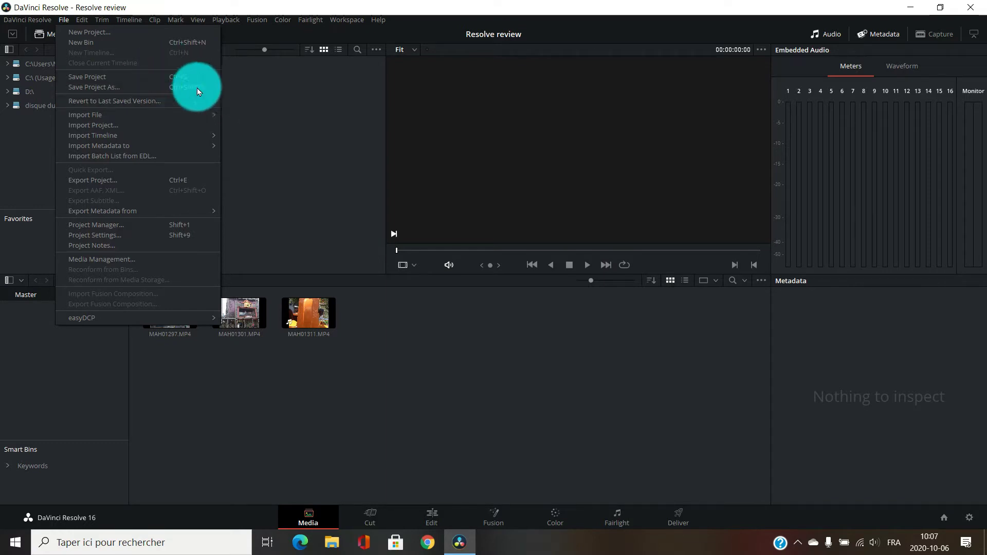
click(175, 79)
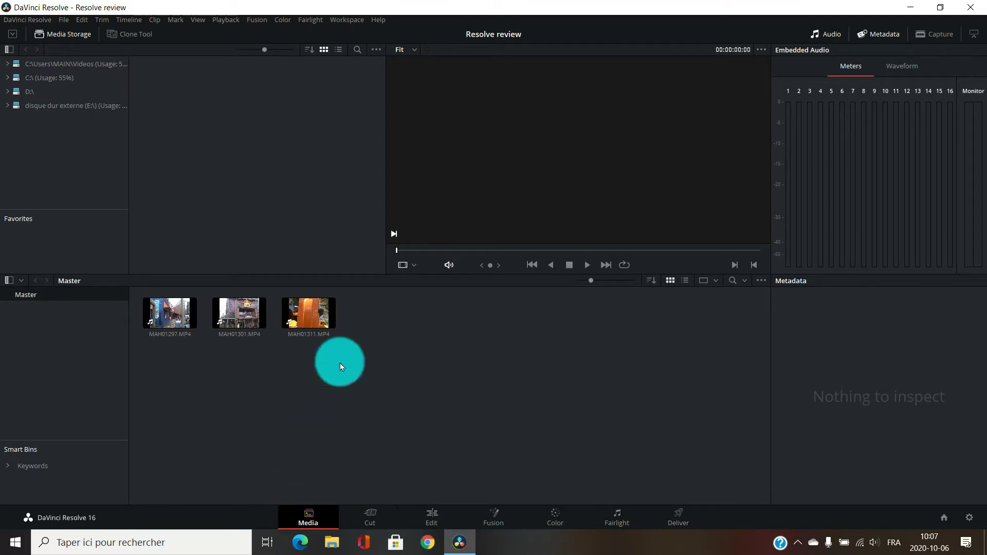
- Switch to the Cut page and place the MAH01297.MP4 clip on the empty timeline
click(367, 510)
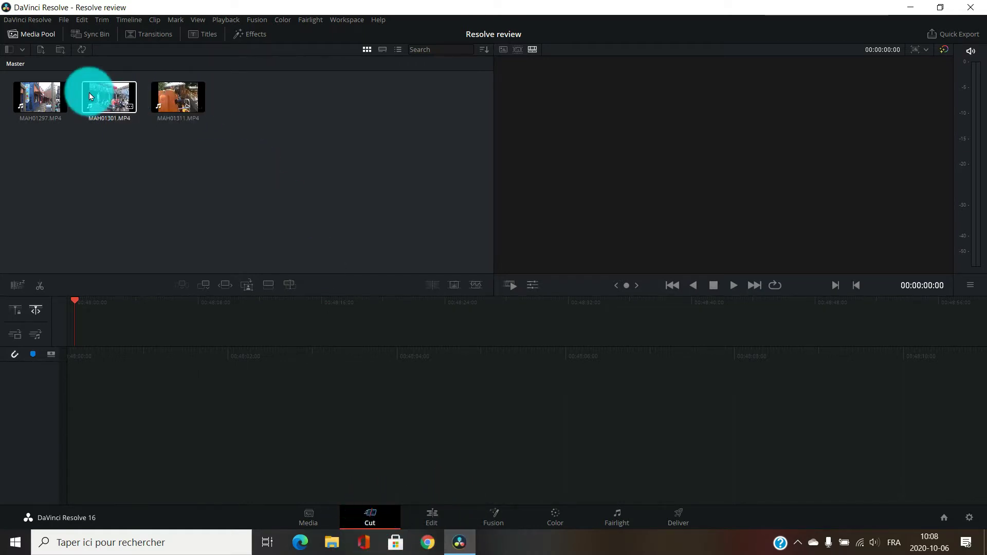
click(37, 102)
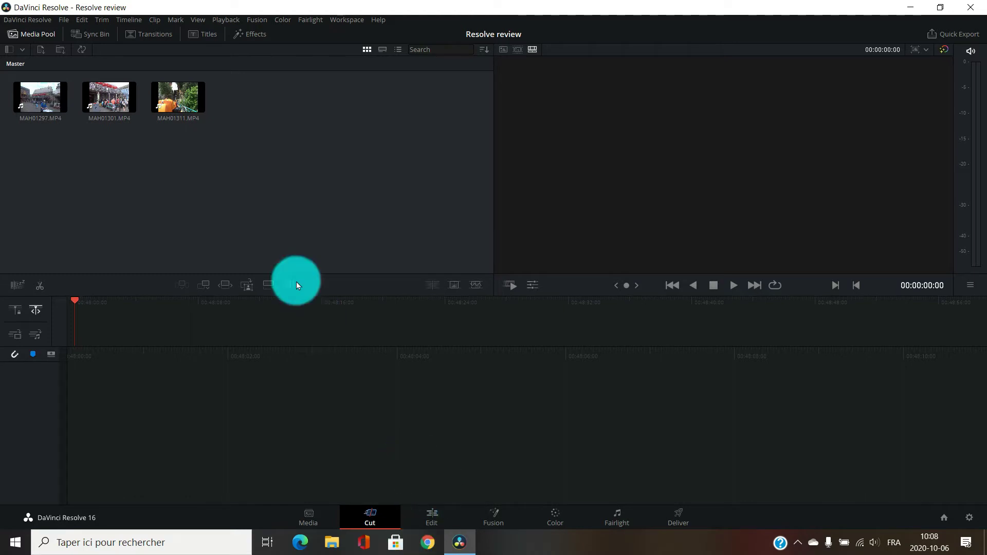
click(34, 89)
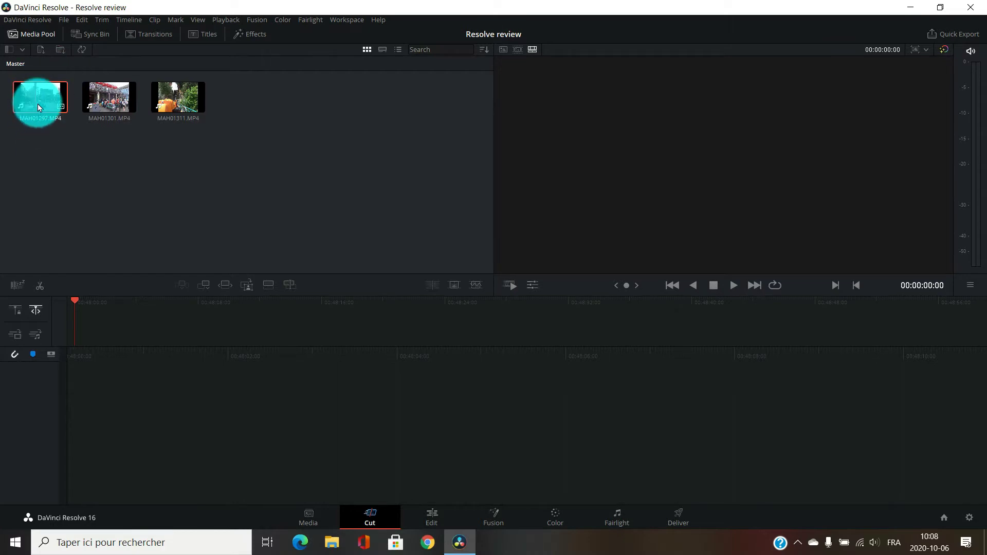
drag(35, 96, 145, 400)
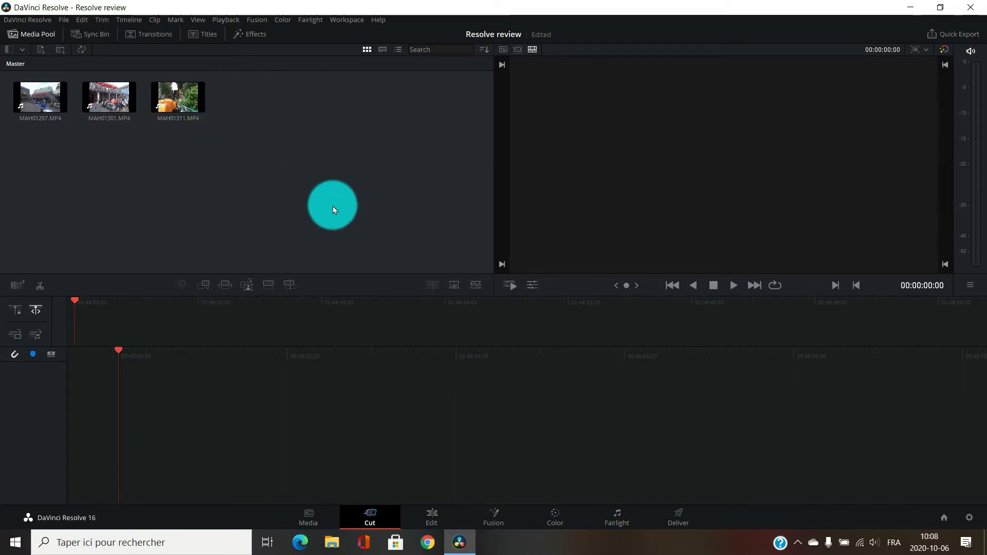
drag(415, 397, 324, 278)
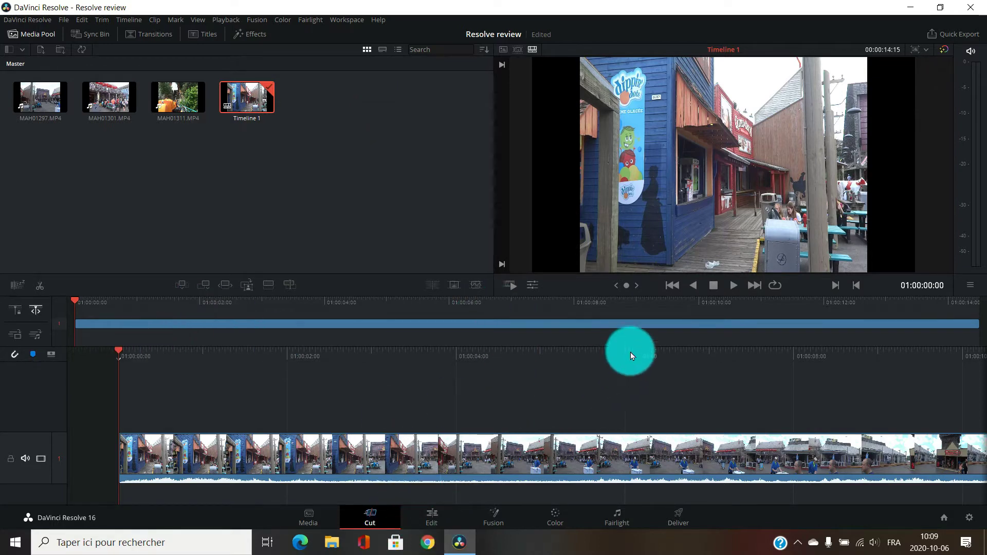
- Split the timeline clip at 01:00:07:00 and delete the part after the cut
click(711, 353)
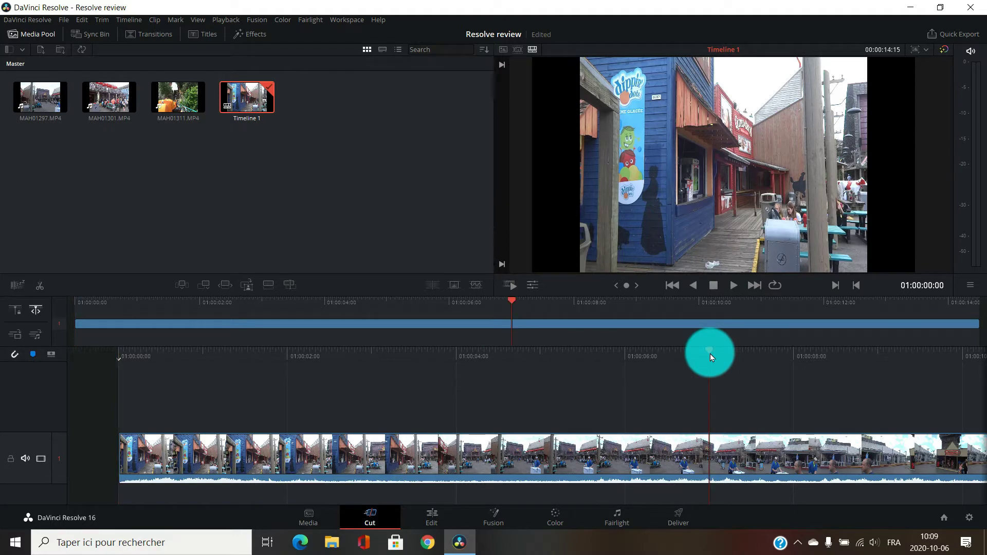
click(43, 288)
click(754, 451)
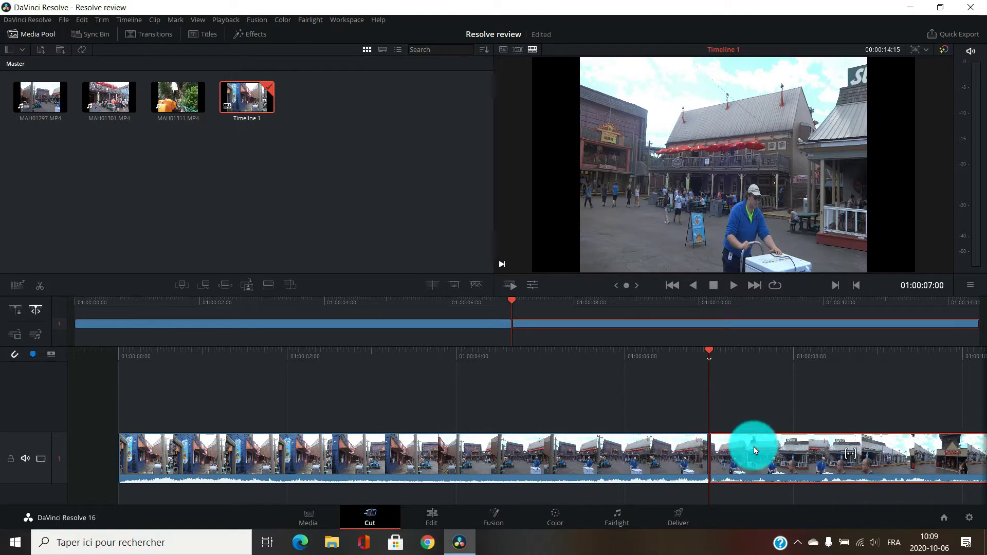
key(Delete)
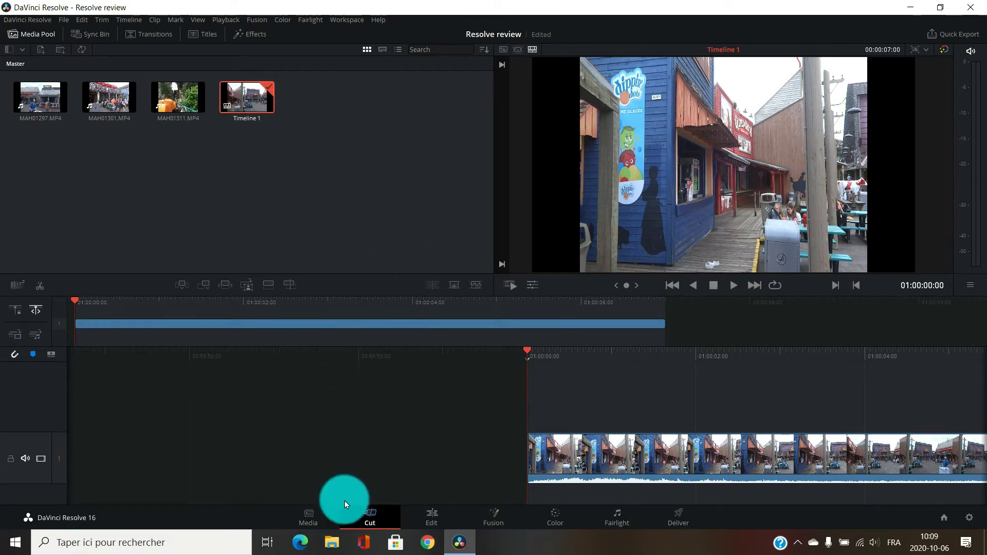
- Switch to the Edit page and delete the MAH01297.MP4 clip's video and audio from the timeline
click(434, 517)
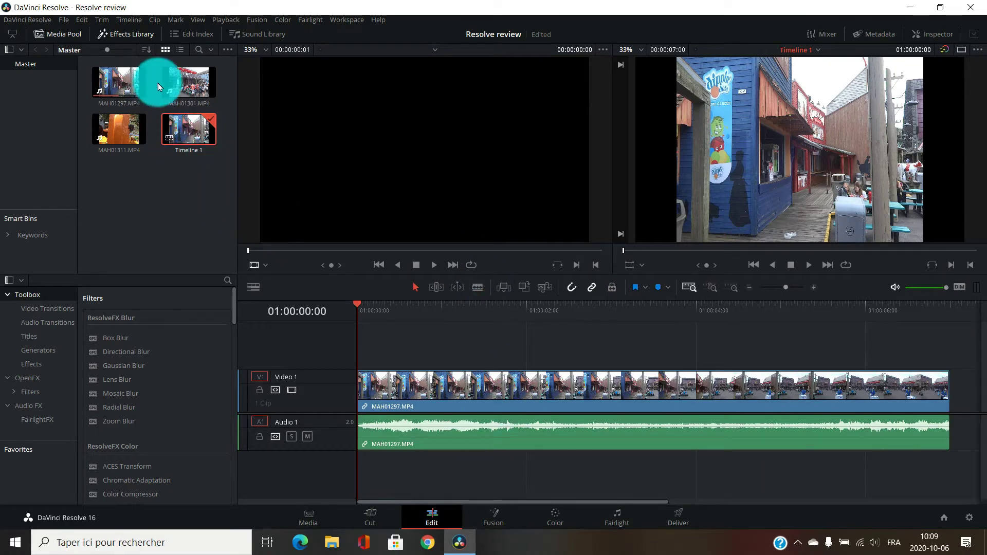
drag(542, 474, 511, 389)
key(Delete)
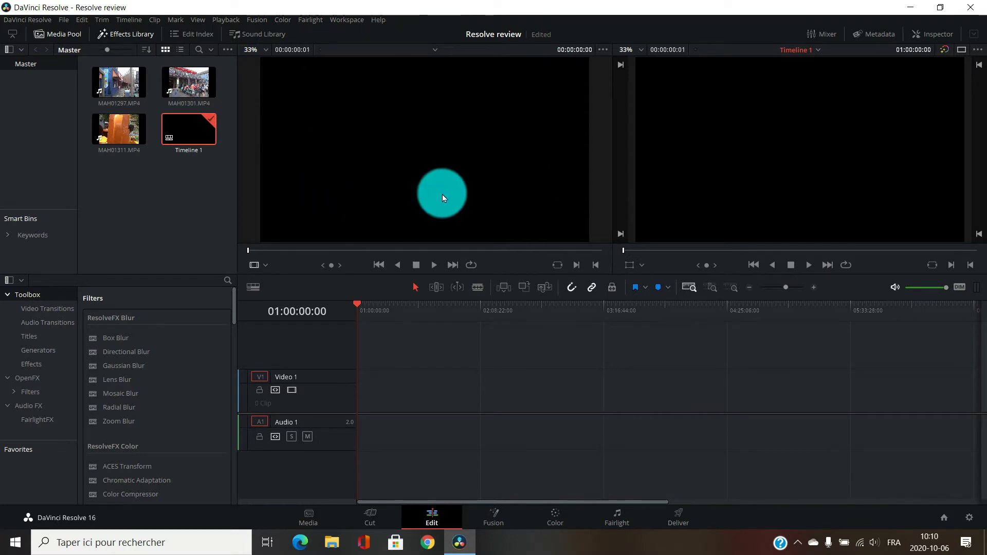
- Preview MAH01297.MP4 in the source viewer and place it at the start of the Video 1 track
click(121, 81)
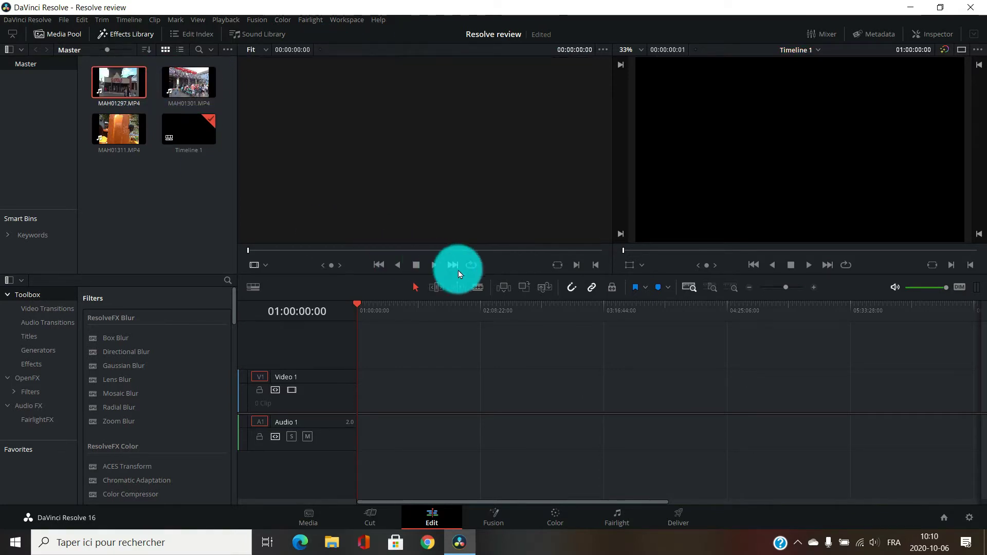
click(122, 77)
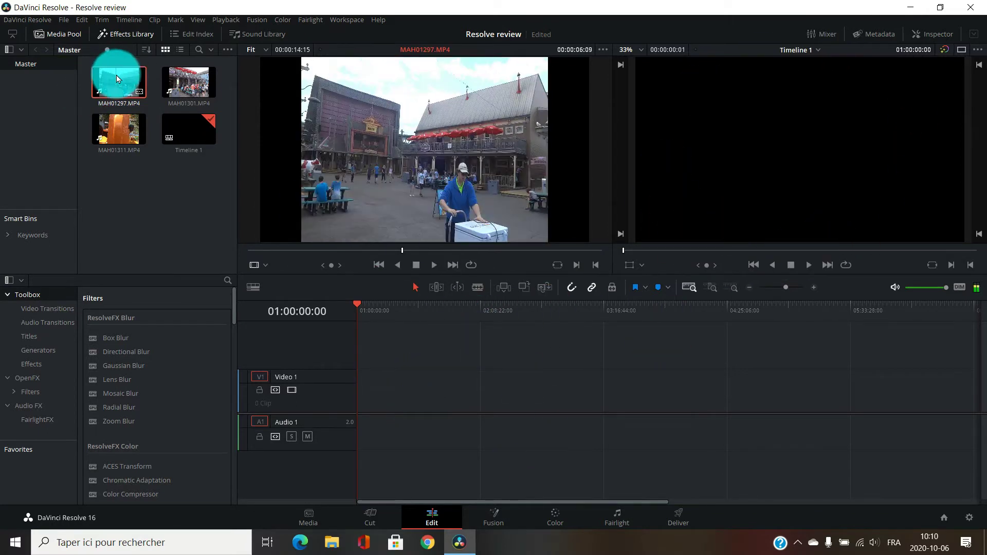
drag(116, 75, 368, 397)
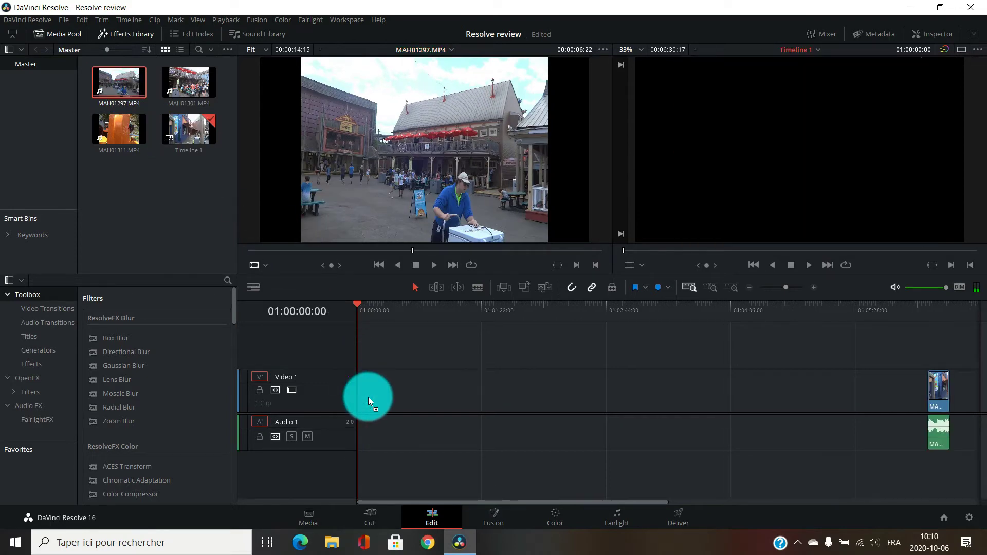
drag(937, 398, 357, 405)
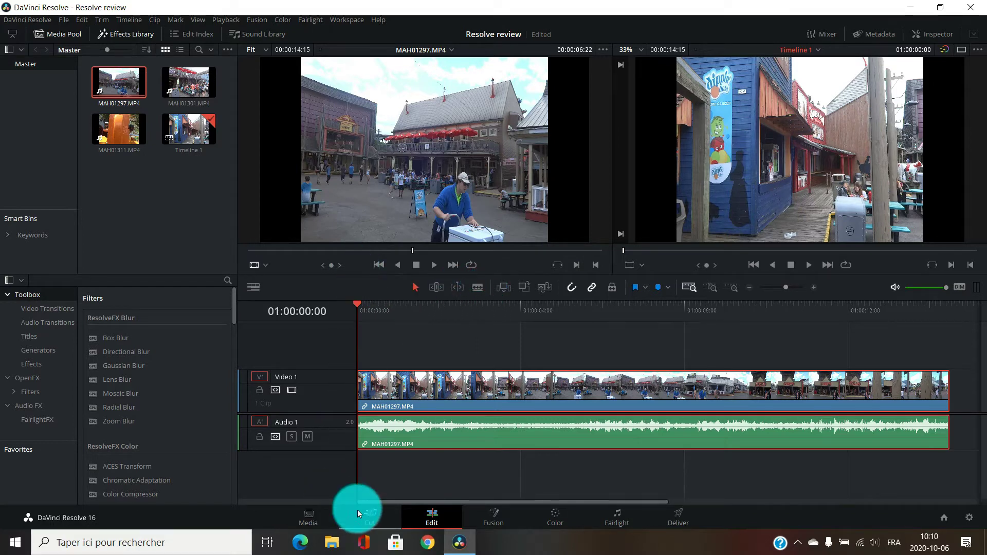
- Split the MAH01297.MP4 clip with the blade at about 8 seconds and delete the part after the cut
click(476, 287)
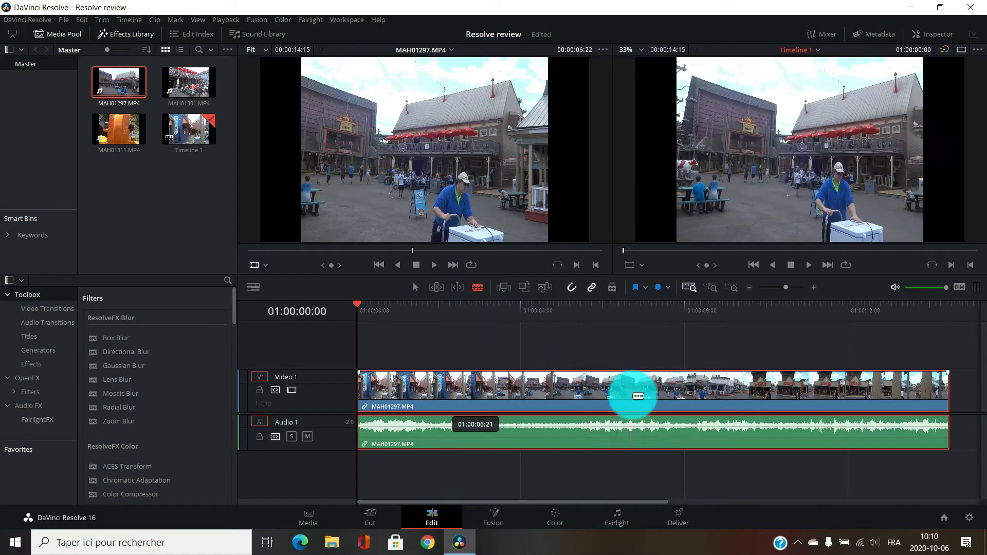
click(683, 393)
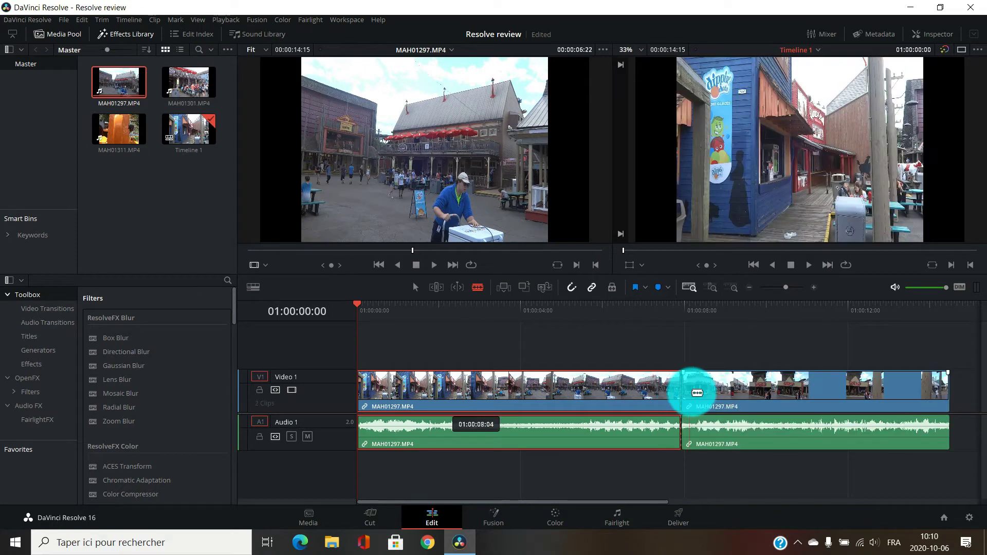
click(763, 433)
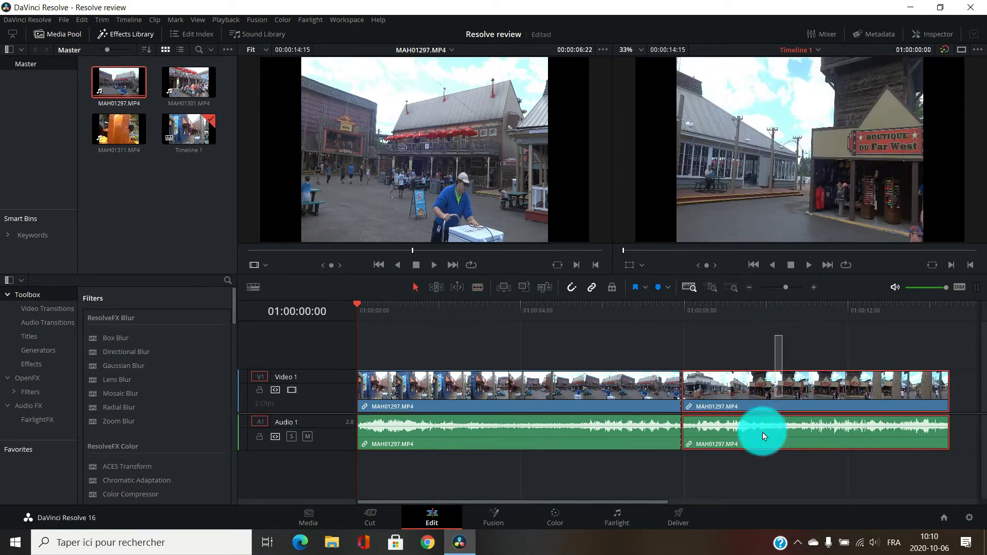
key(Delete)
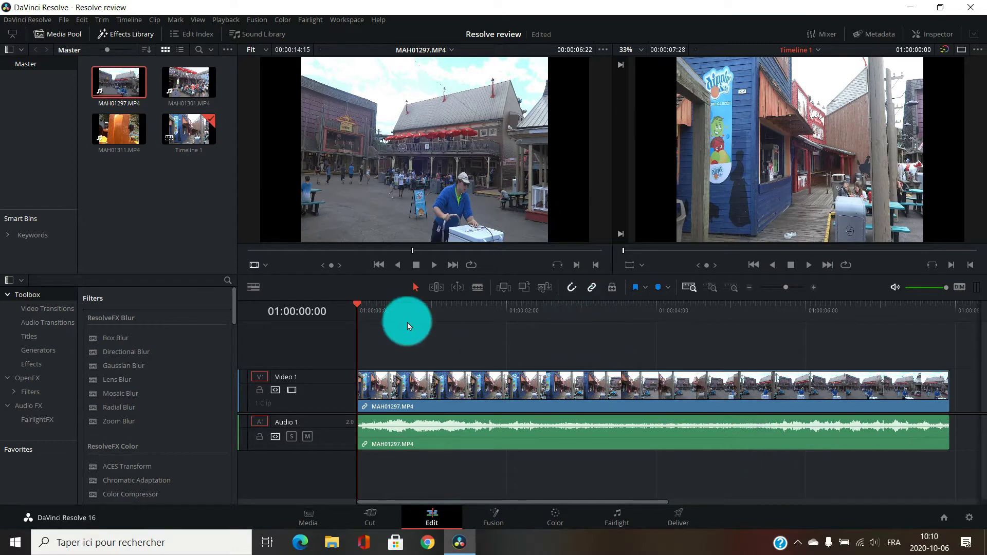
- Append MAH01301.MP4 directly after the first clip on the Video 1 track
drag(178, 79, 948, 387)
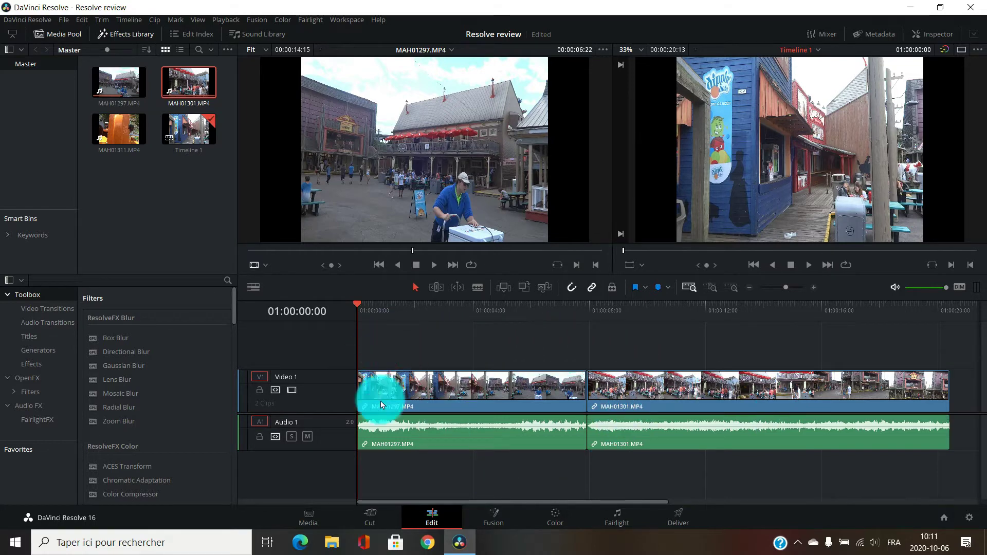
- Try placing MAH01297.MP4 on a second video track above the existing clips, and undo it
drag(114, 80, 427, 350)
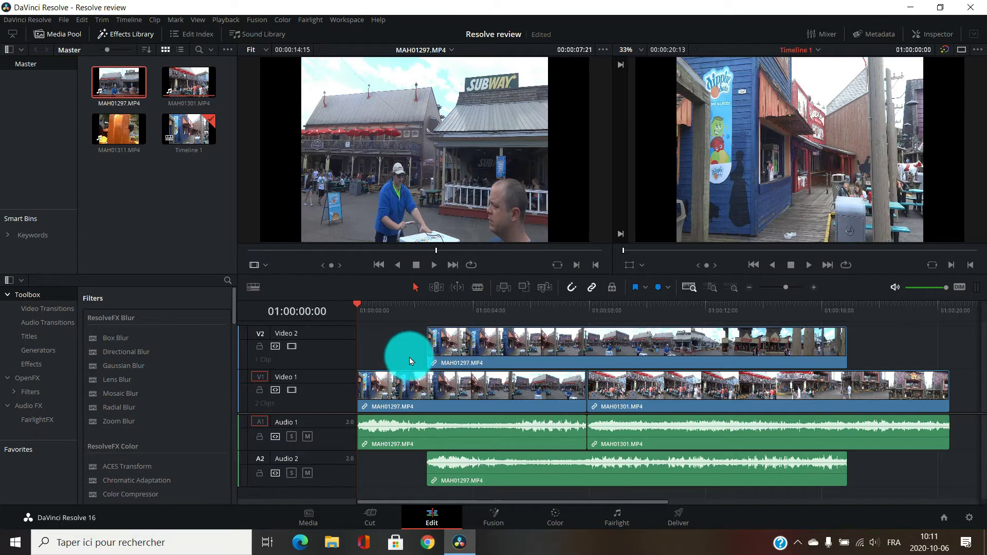
key(ctrl+z)
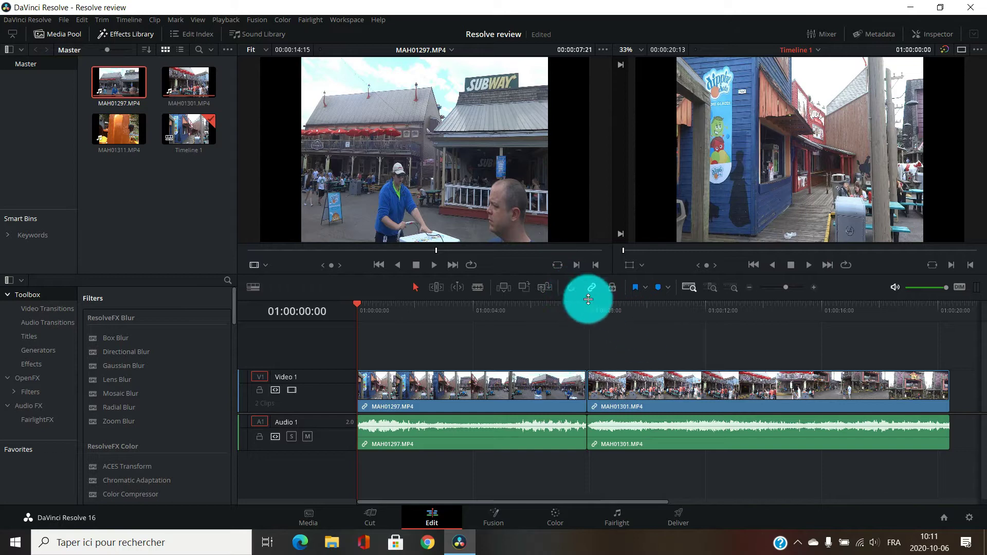
- With snapping off, move the MAH01301.MP4 clip away from the first clip, then re-enable snapping and move it back against it
click(689, 445)
drag(641, 386, 730, 400)
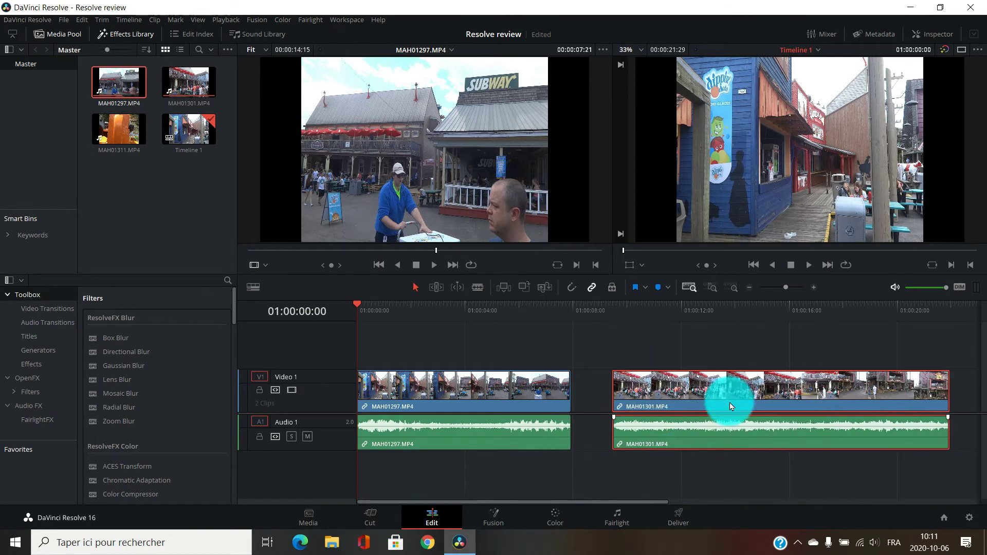
click(572, 287)
drag(690, 391, 652, 394)
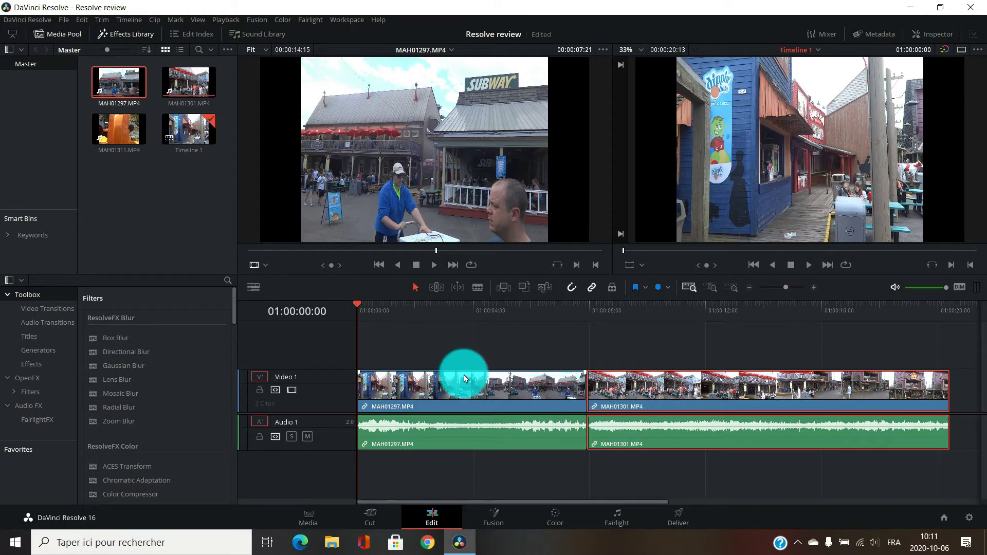
- Apply the Light Rays filter to the MAH01297.MP4 timeline clip and preview it at 01:00:05:25
click(435, 525)
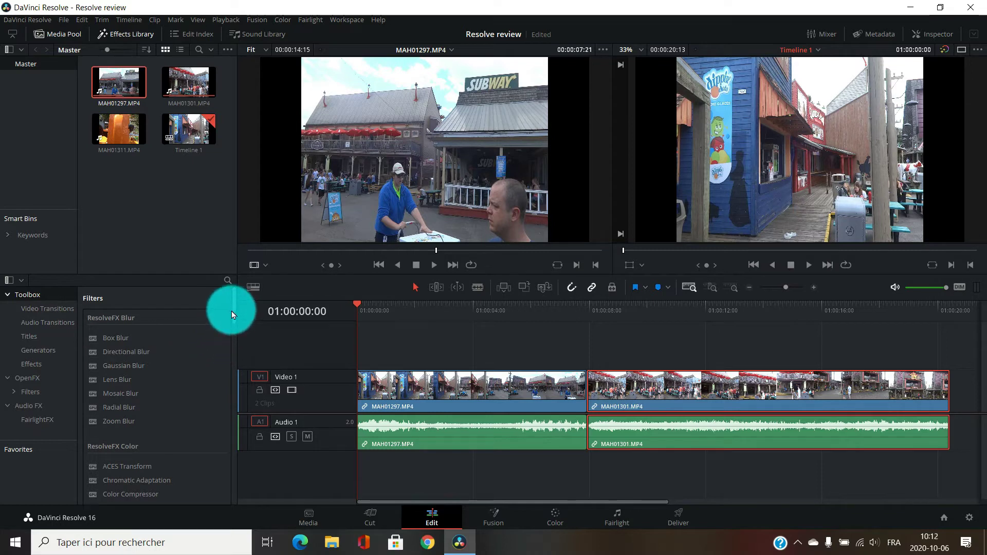
drag(232, 309, 230, 372)
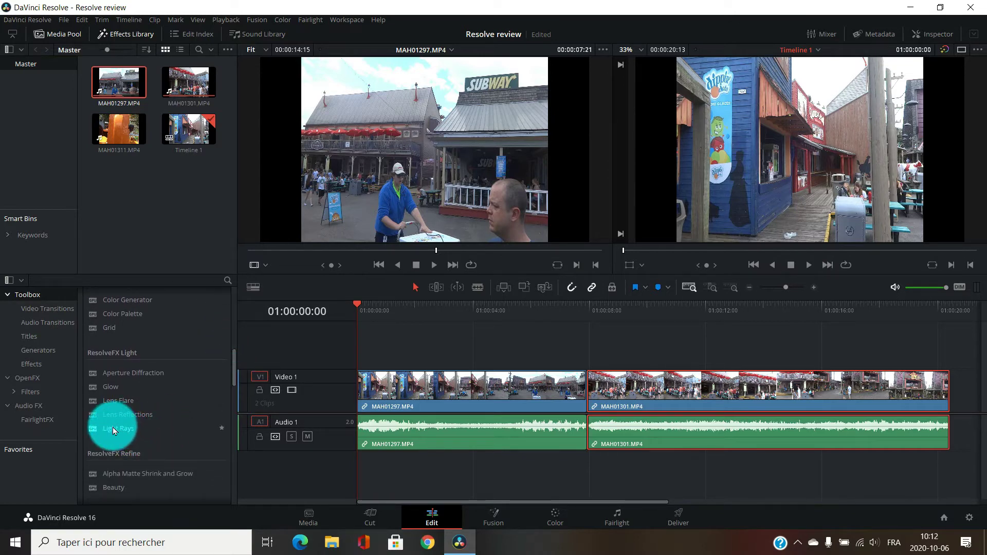
drag(113, 427, 448, 396)
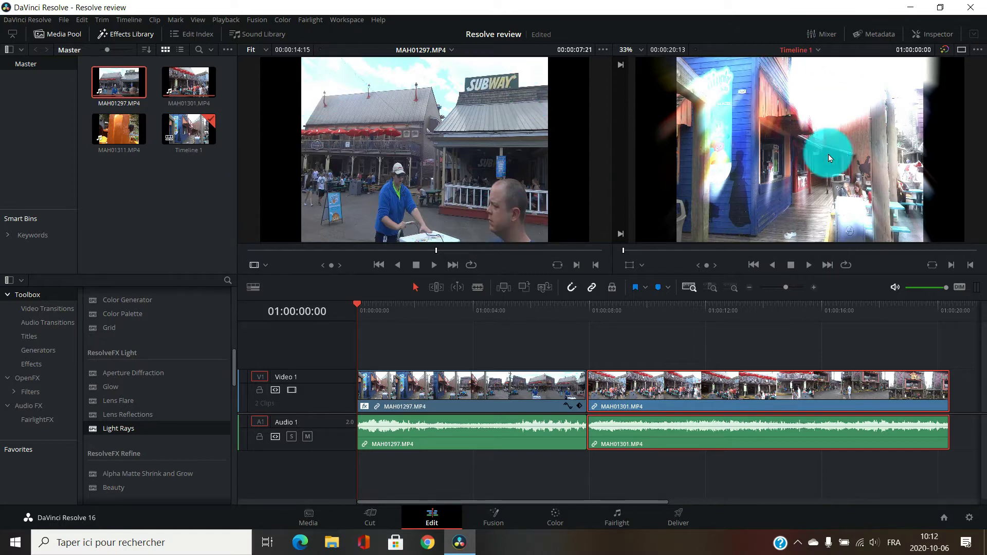
drag(358, 304, 525, 323)
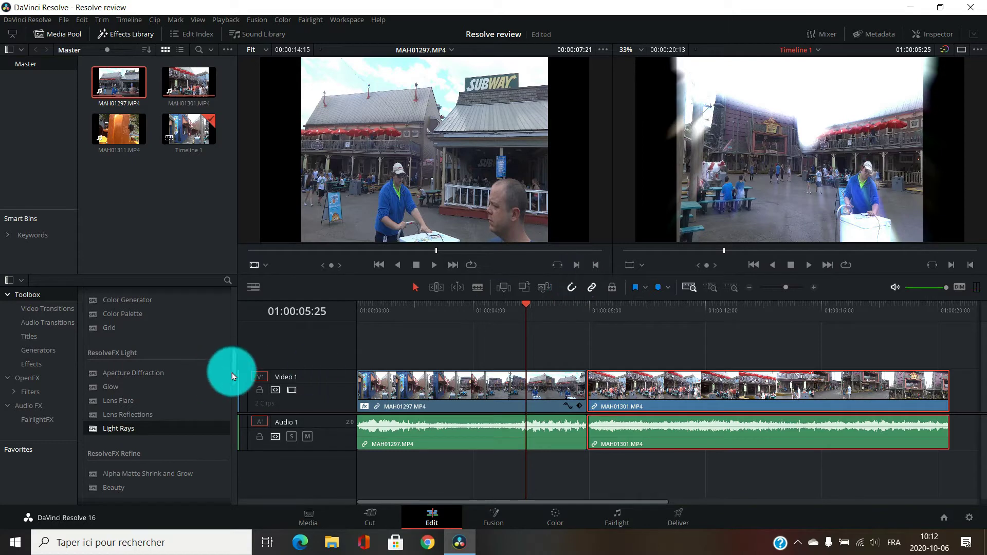
- Look at the Sound Library and return to the Effects Library
mouse_move(232, 373)
mouse_down()
mouse_move(231, 322)
mouse_move(242, 355)
mouse_move(233, 436)
mouse_move(238, 355)
mouse_up()
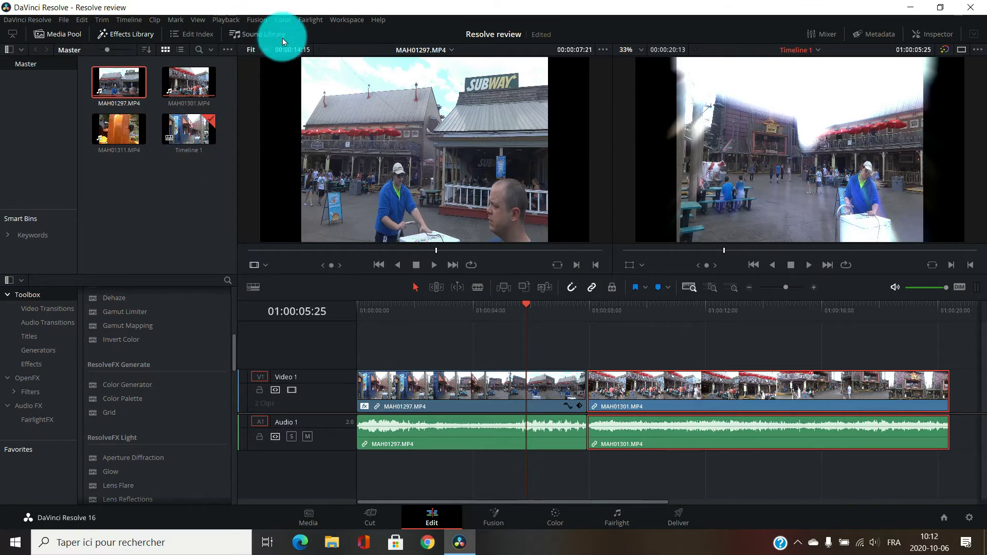
click(262, 40)
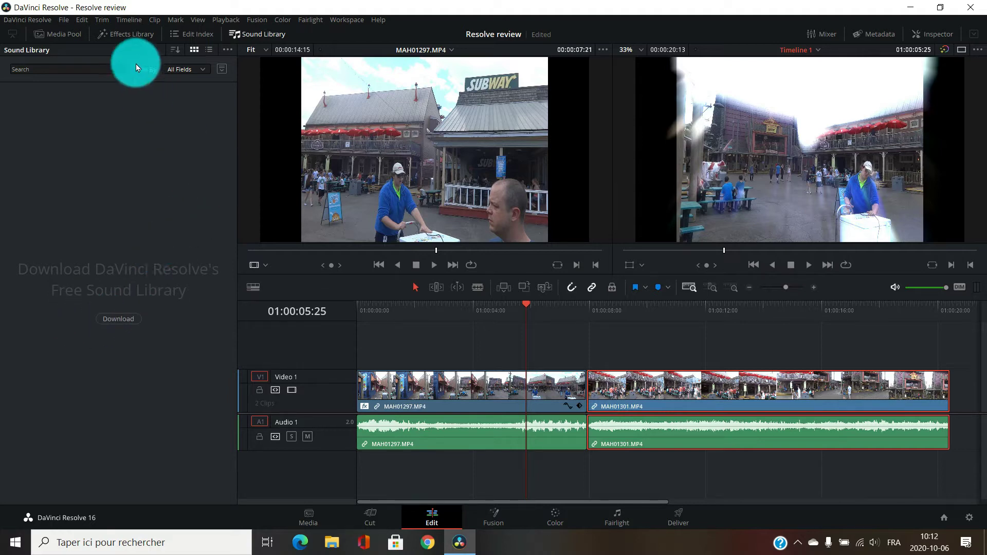
click(137, 36)
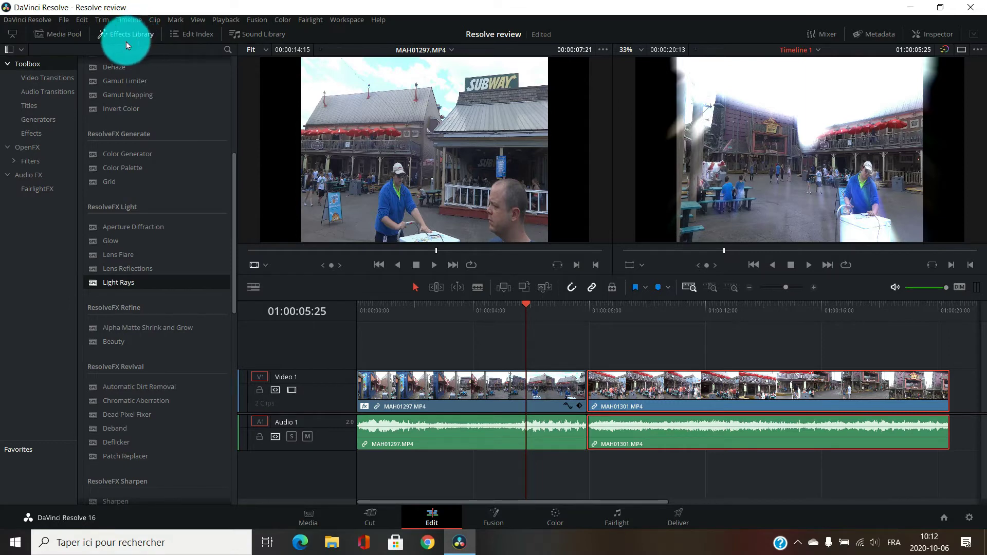
- Add the Eye Iris video transition at the start of the MAH01301.MP4 clip and place the playhead at 01:00:07:04
click(45, 77)
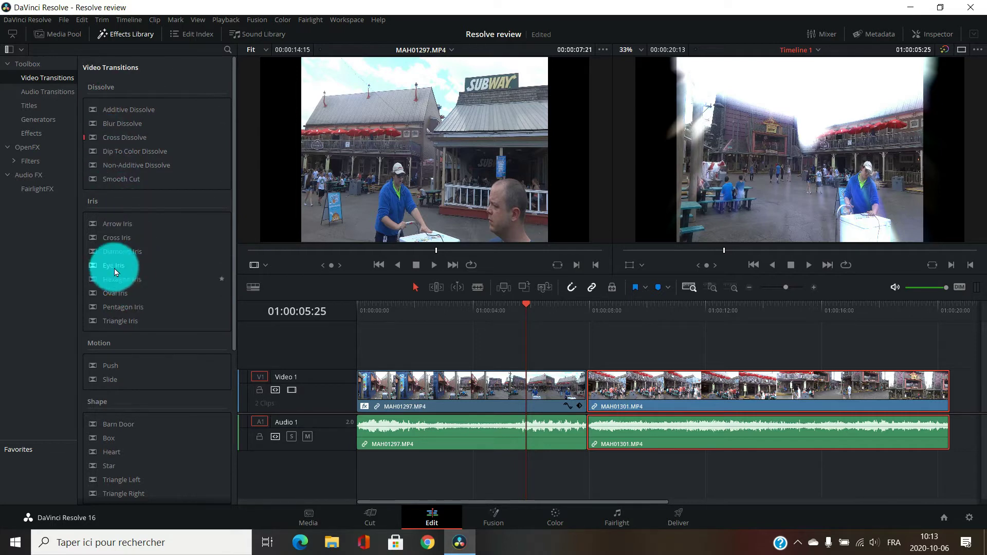
drag(115, 266, 607, 399)
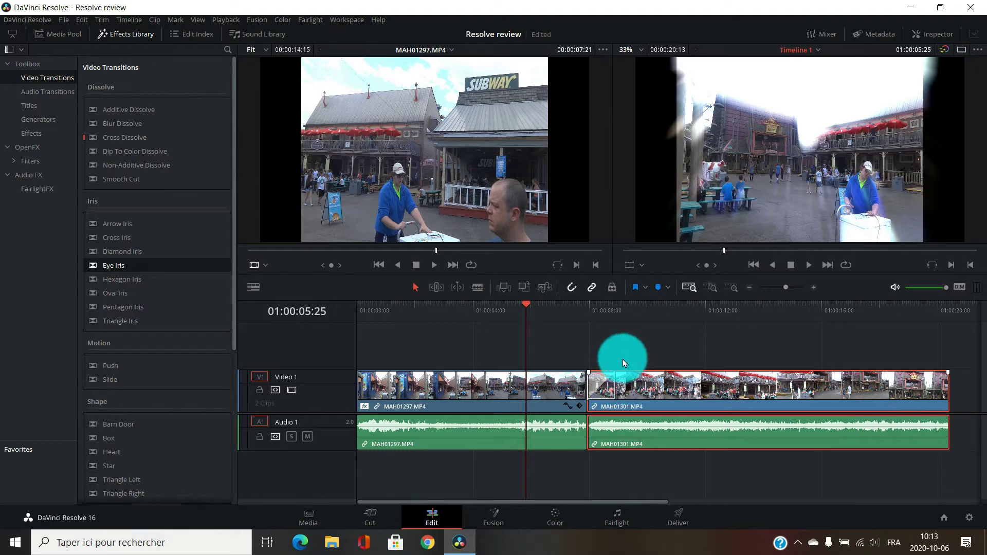
click(565, 306)
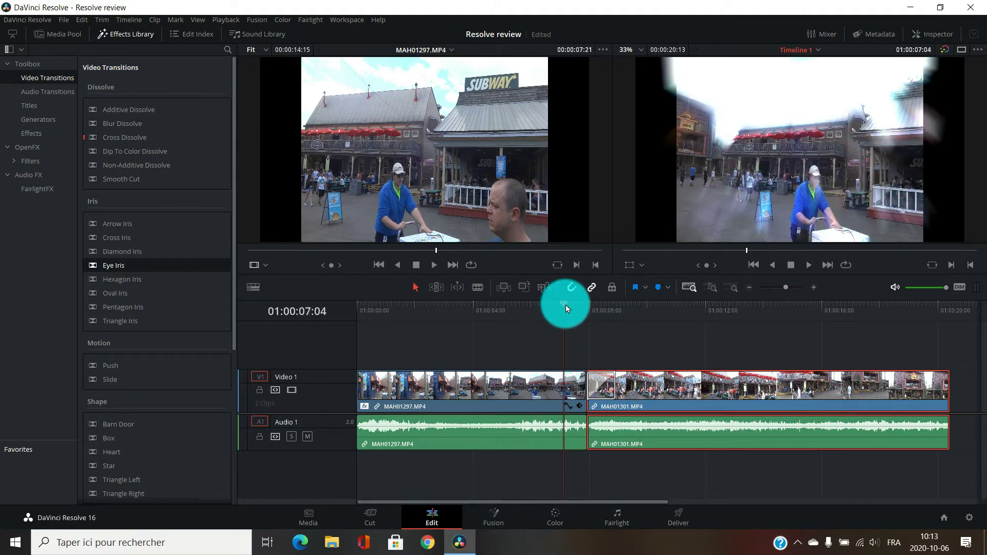
- Play the timeline through the Eye Iris transition, review its mid-transition frame, and return the playhead to 01:00:06:06
key(space)
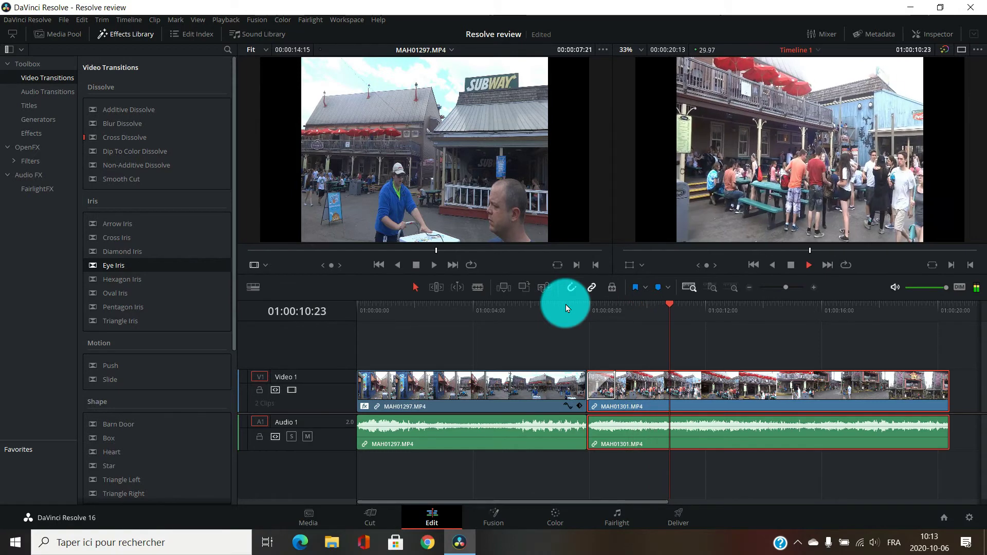
key(space)
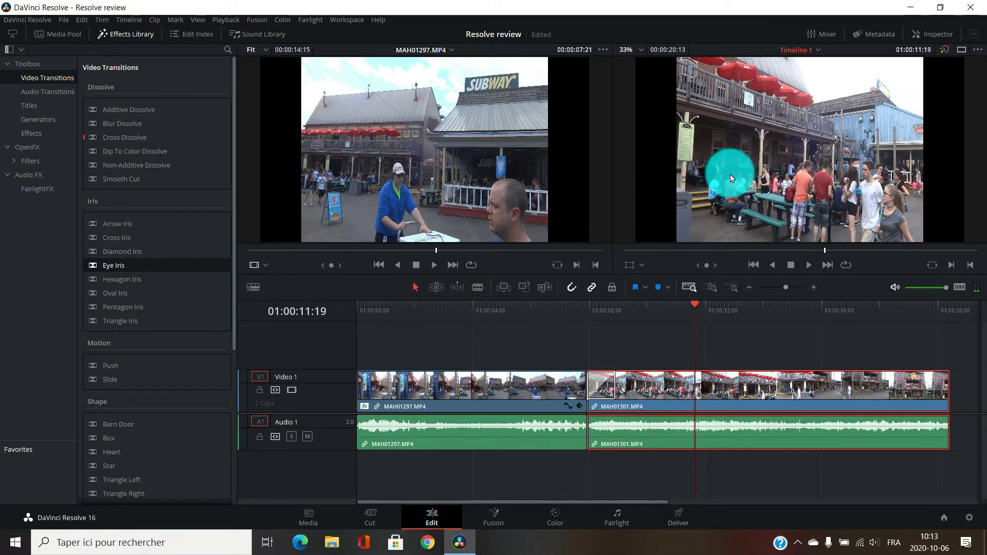
click(600, 311)
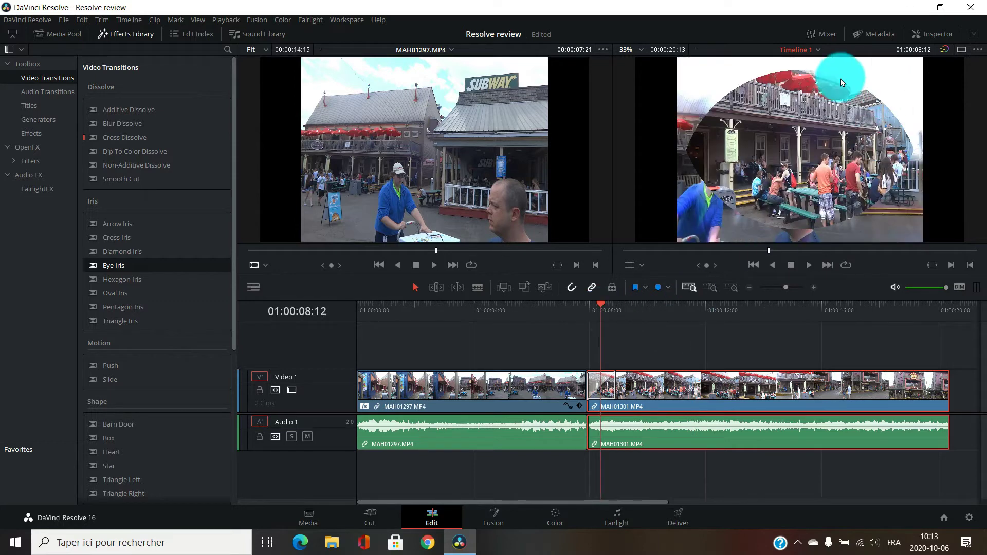
click(536, 312)
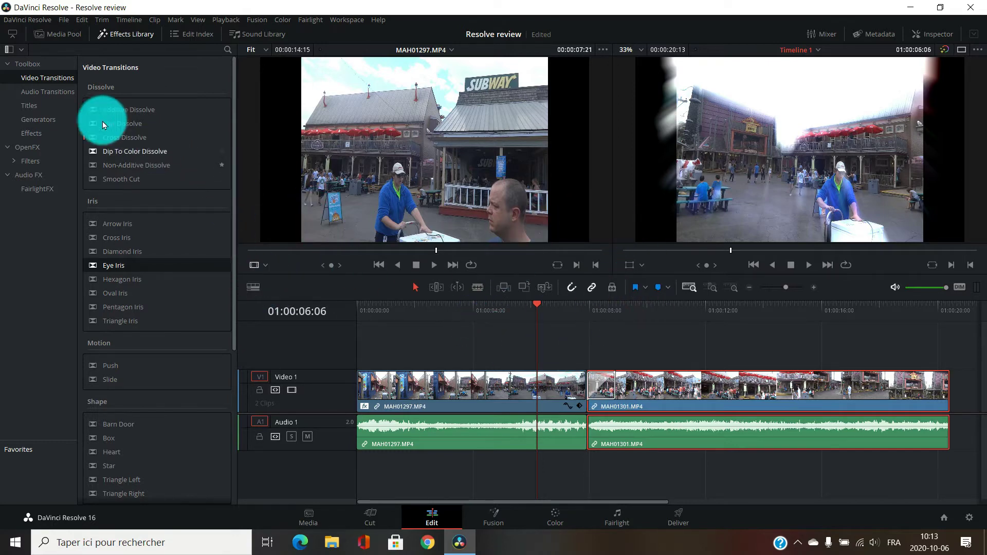
- Add a Text title on a new video track above the second half of the MAH01297.MP4 clip and open its settings
click(21, 106)
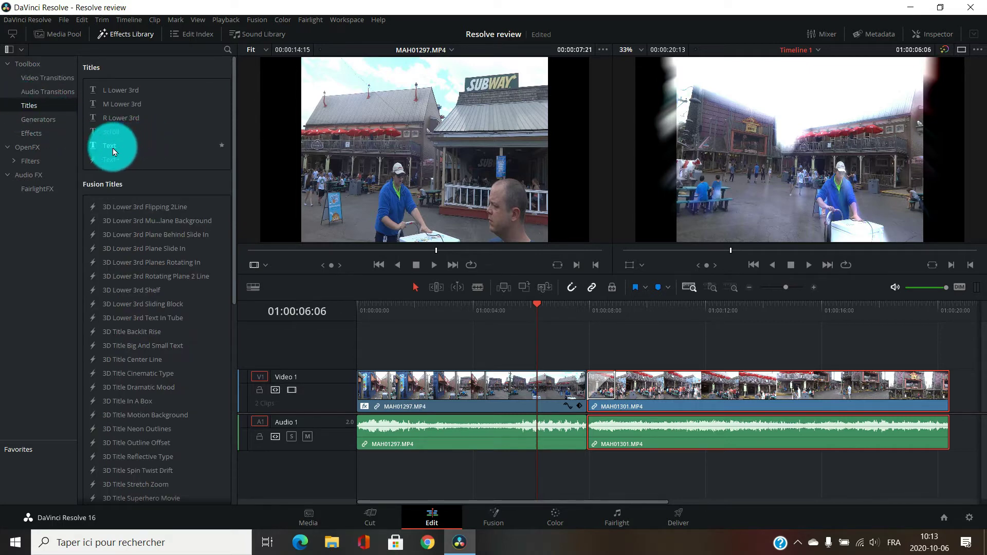
drag(113, 148, 415, 252)
drag(483, 325, 434, 346)
click(498, 338)
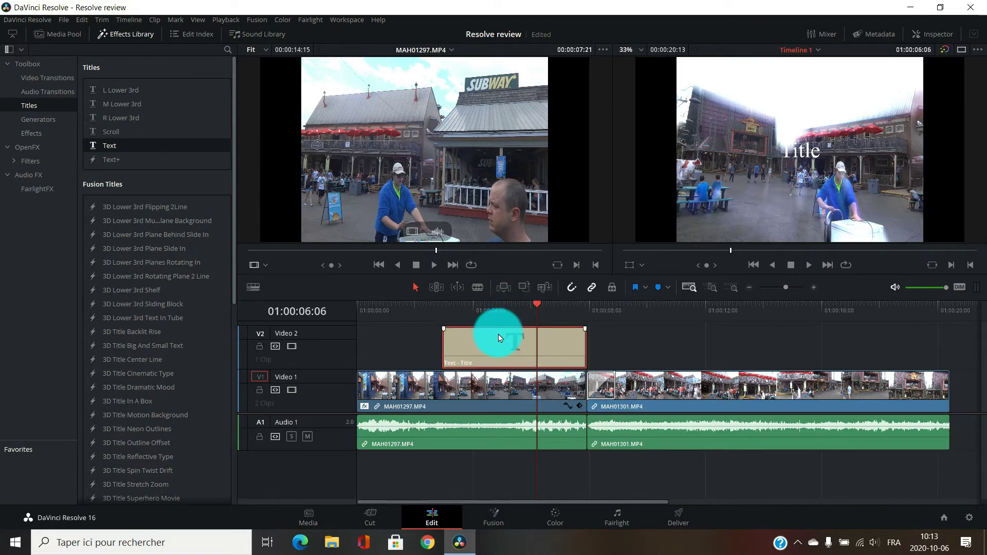
double_click(498, 338)
click(822, 117)
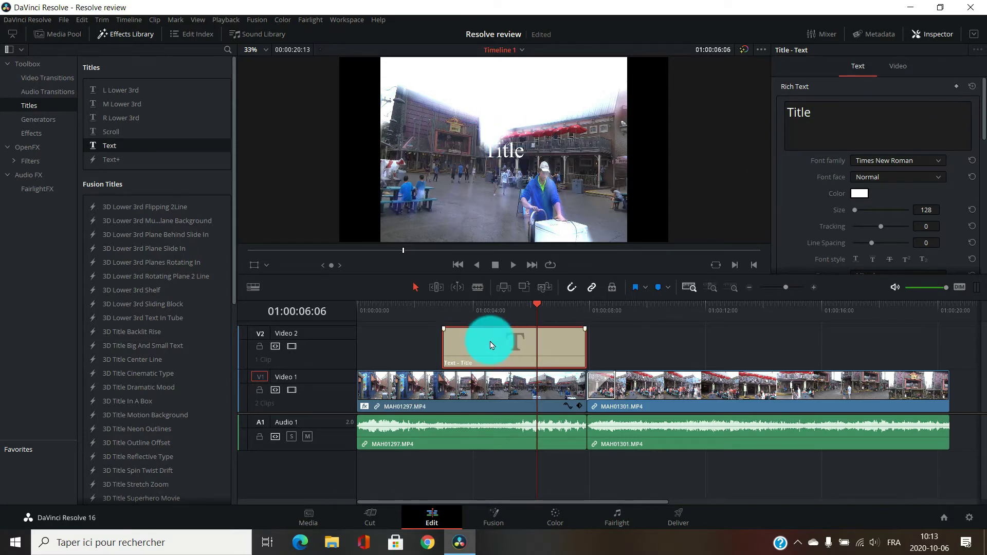
- Ripple delete the Text title, and place a 3D Lower 3rd Shelf Fusion title on Video 2 near the timeline start
key(Delete)
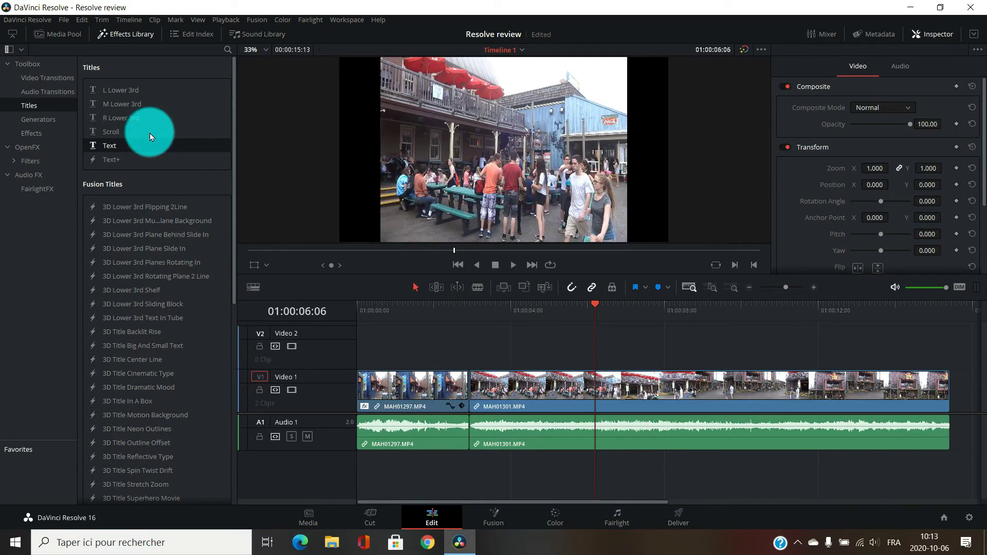
scroll(177, 113, down, 2)
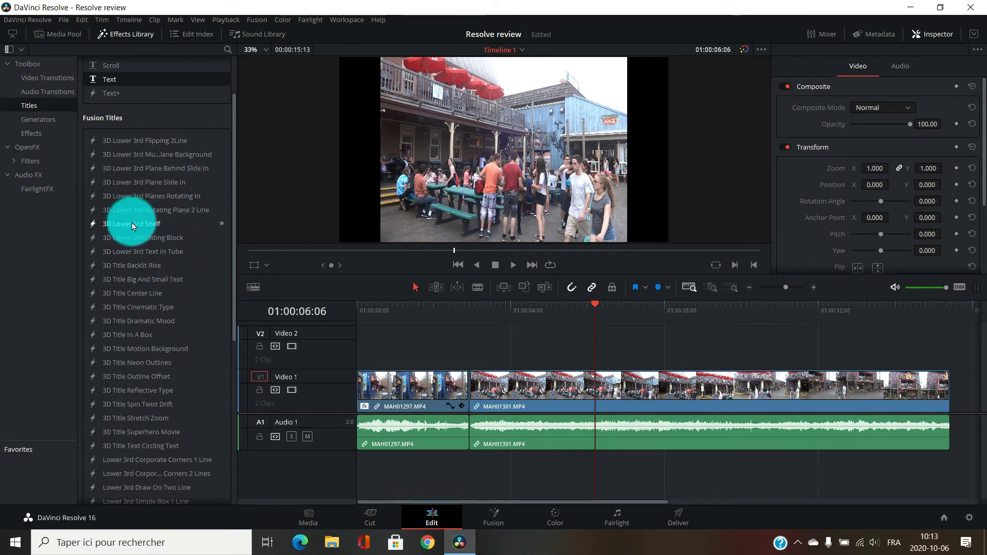
drag(125, 221, 379, 341)
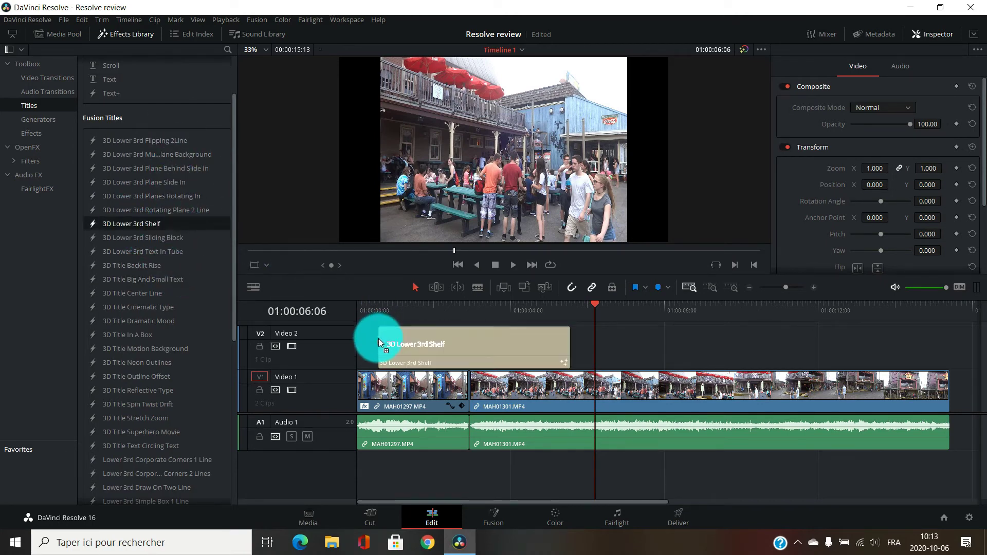
click(454, 333)
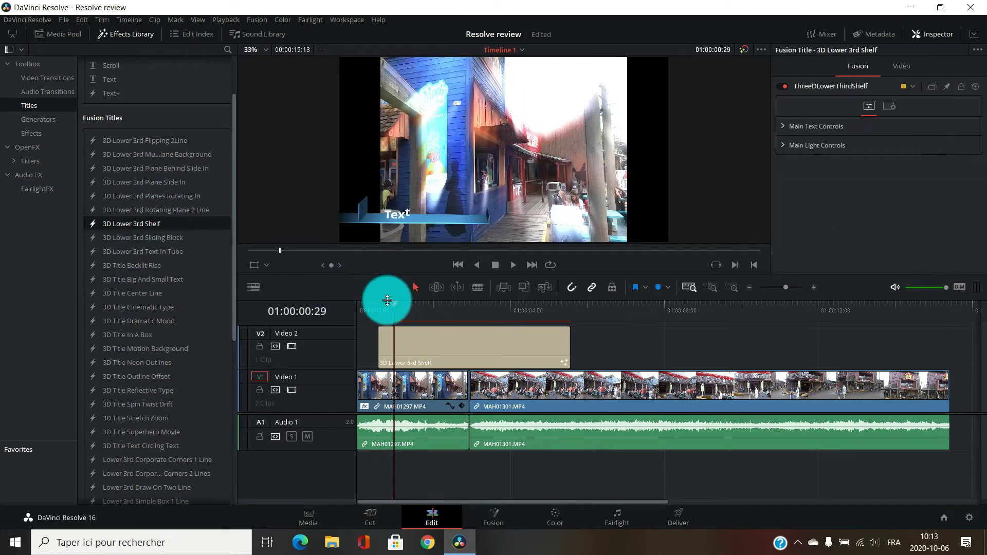
- Preview the 3D Lower 3rd Shelf title by playing the timeline from 01:00:00:17
drag(394, 310, 374, 306)
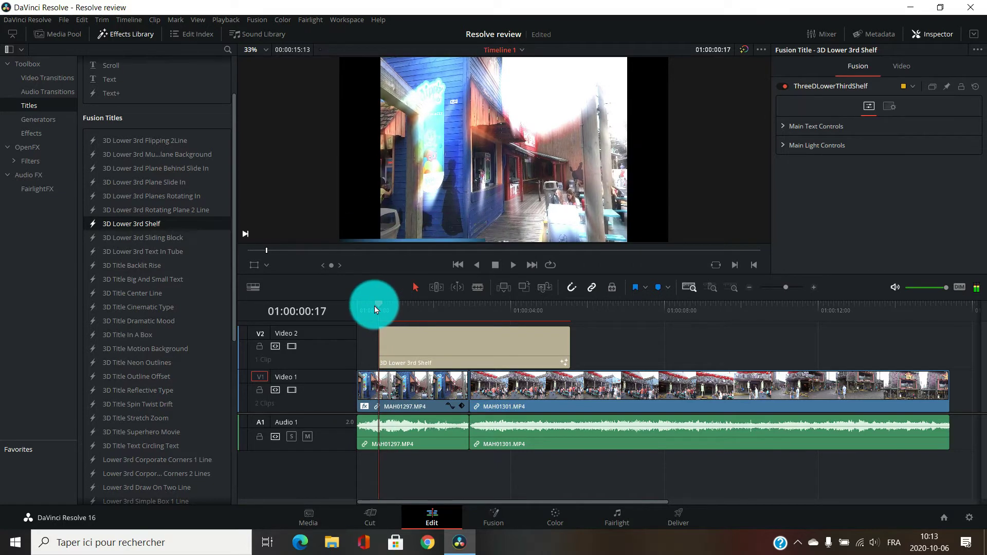
key(space)
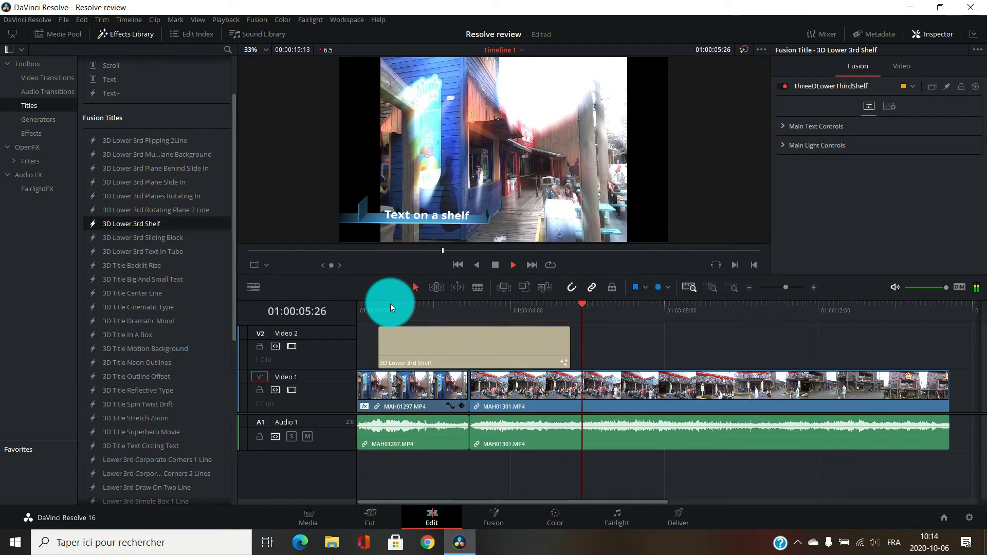
key(space)
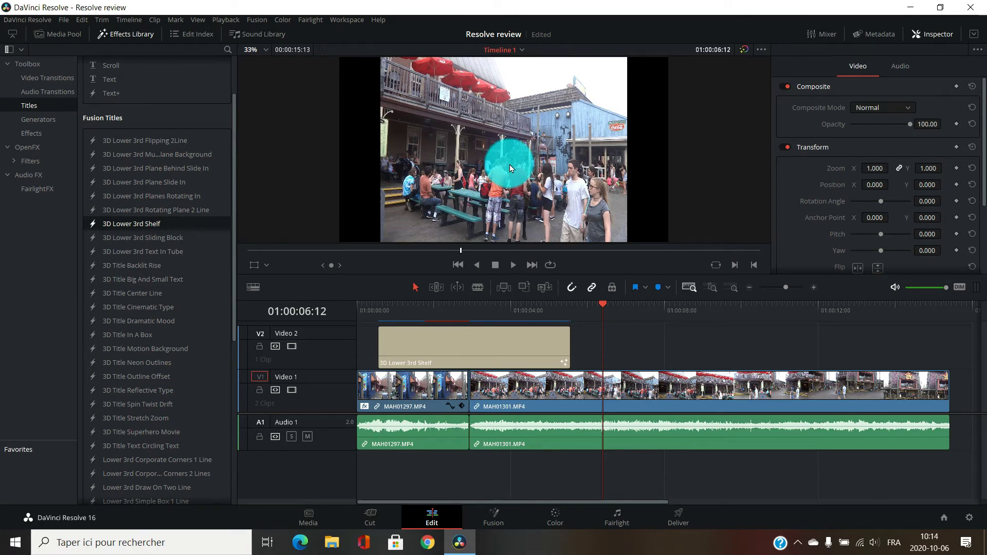
scroll(130, 143, up, 3)
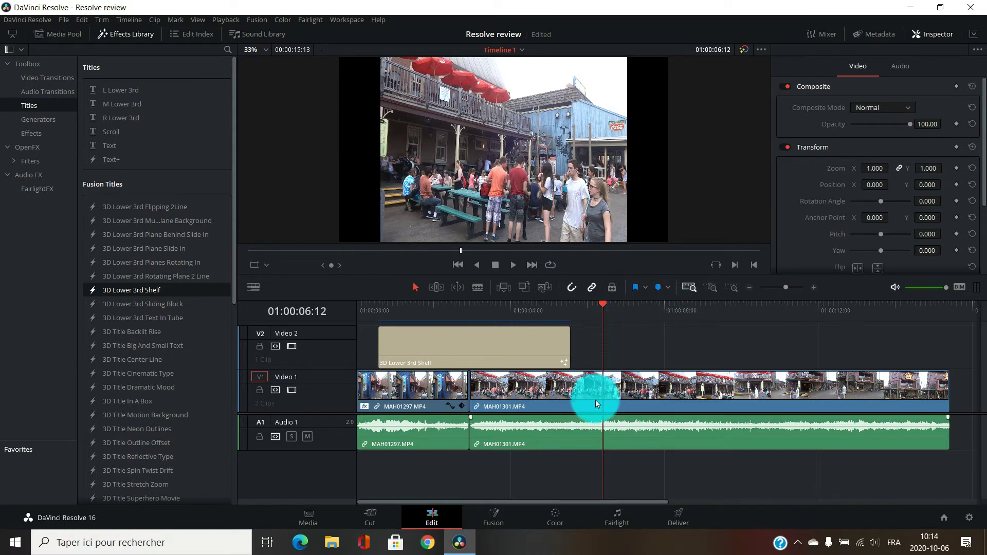
- Open the MAH01301.MP4 clip on the Fusion page and space the MediaIn1 and MediaOut1 nodes farther apart
click(501, 517)
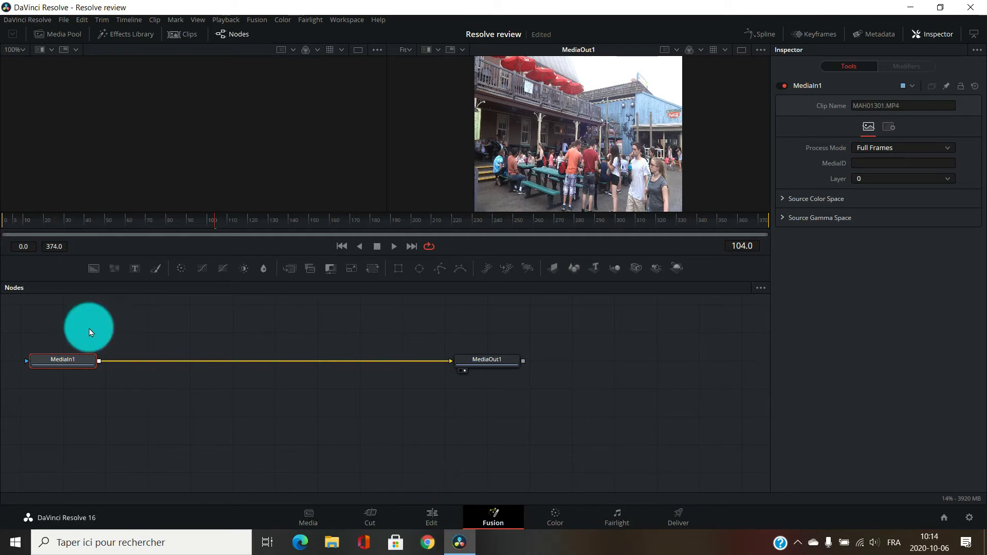
drag(59, 359, 60, 384)
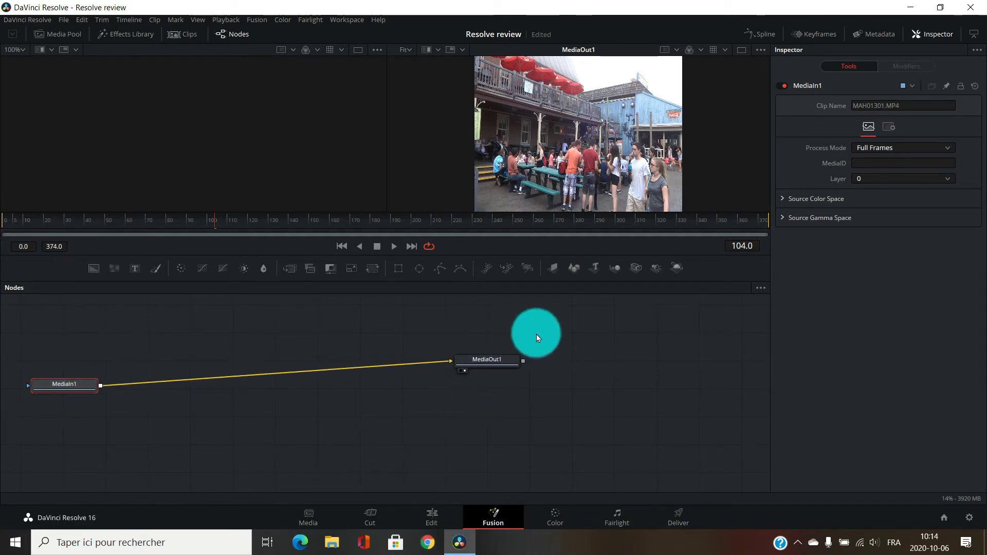
drag(498, 359, 634, 391)
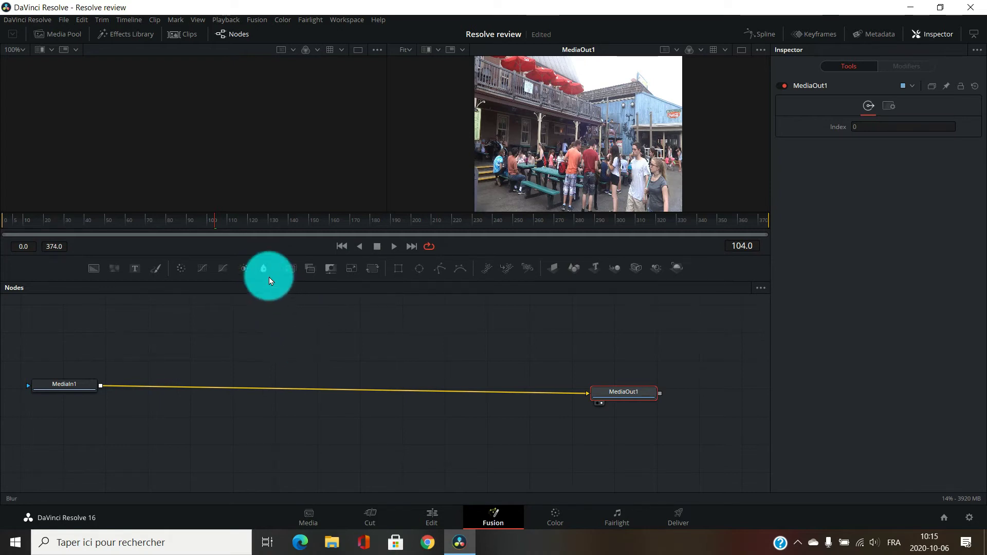
- Add a Blur node above the main connection, link its input to MediaOut1, and set the blur size to 14.2
drag(262, 269, 303, 354)
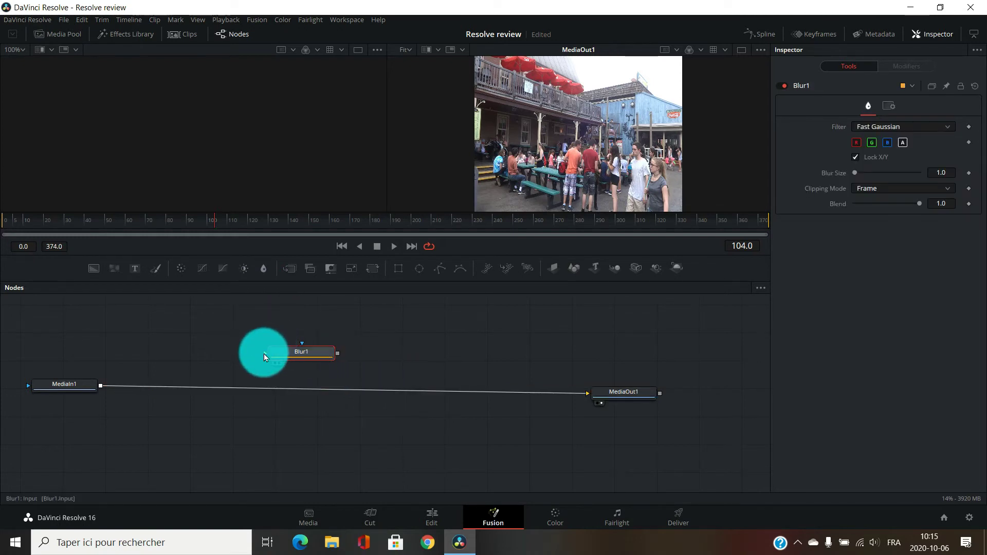
drag(264, 356, 608, 397)
click(305, 353)
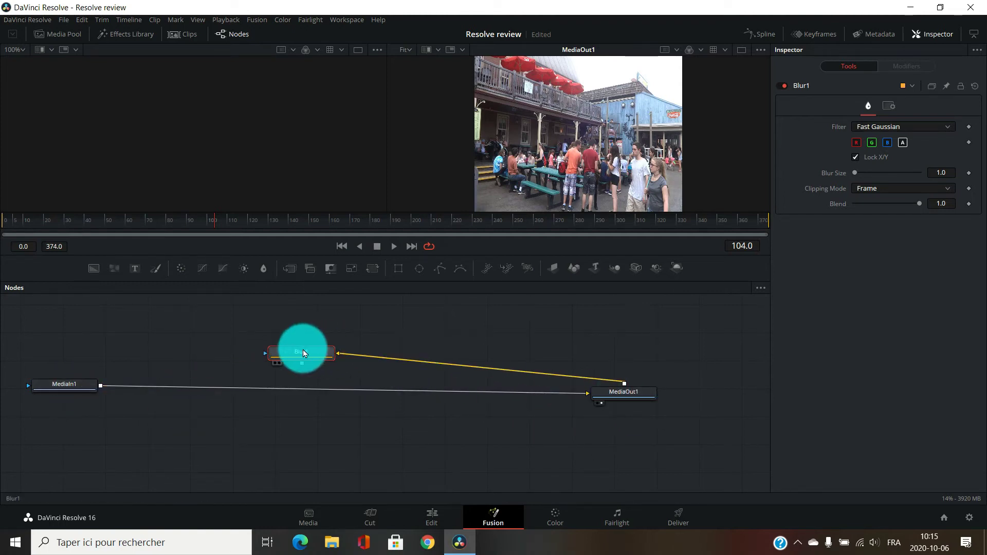
drag(305, 353, 327, 336)
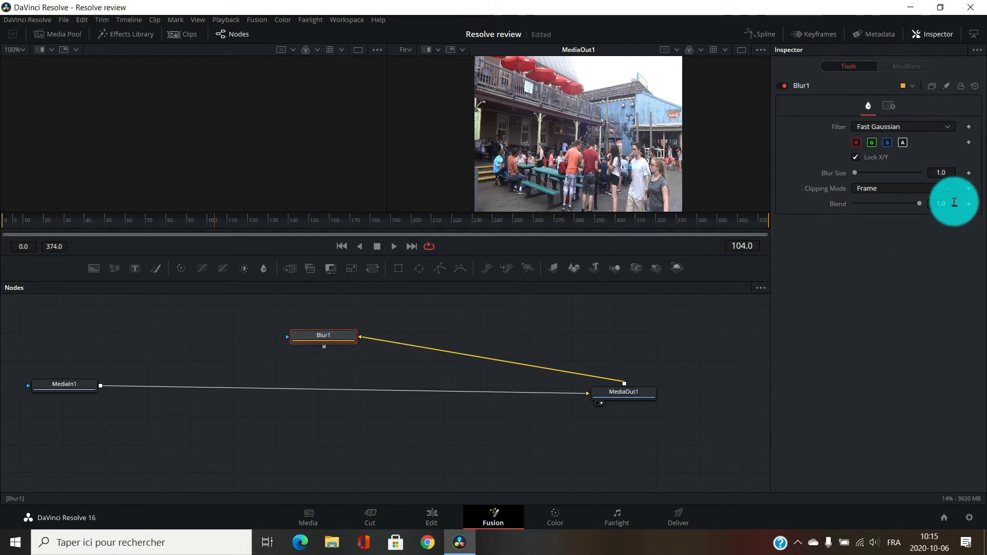
drag(856, 176, 863, 177)
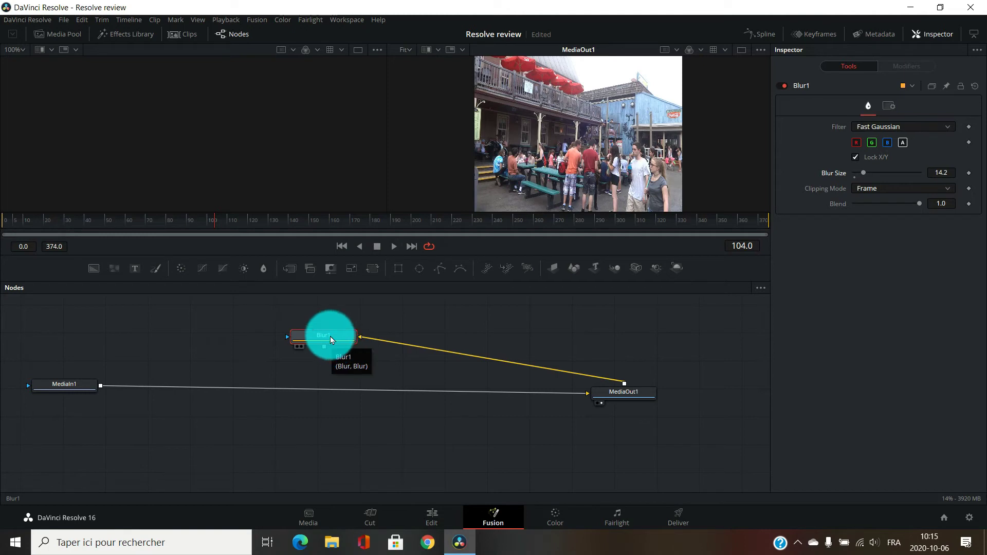
- Add a Chromatic Adaptation node from ResolveFX Color beside the Blur node and link its input to Blur1
click(128, 41)
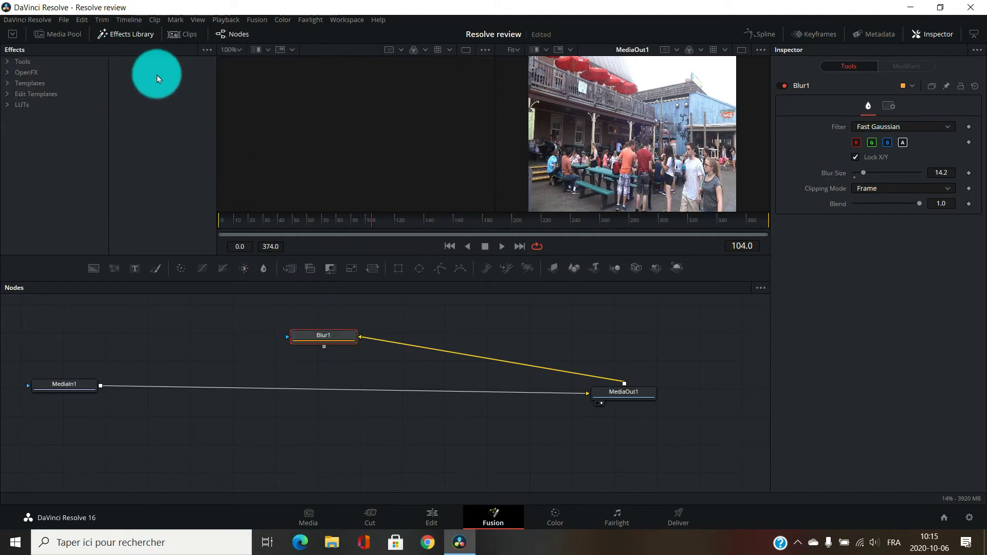
click(6, 73)
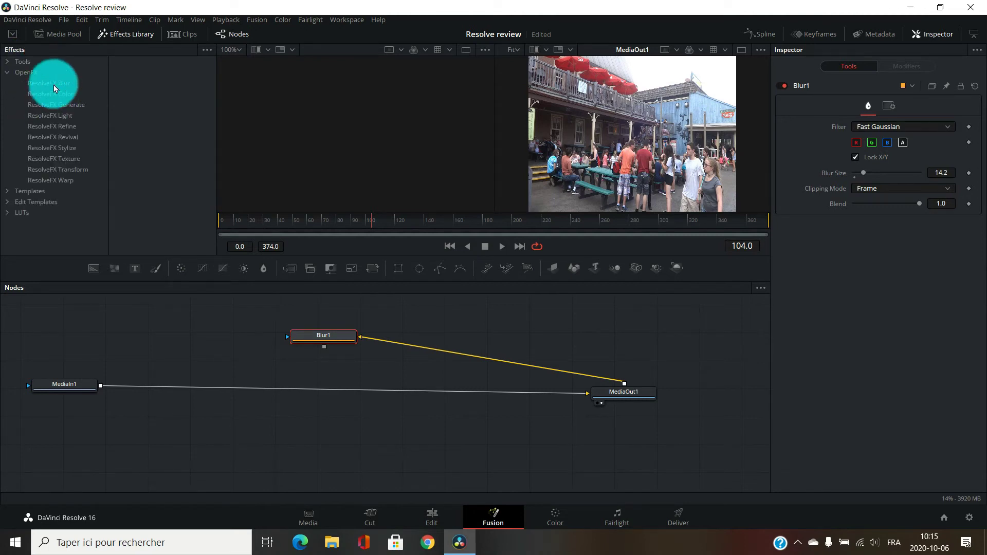
drag(39, 96, 61, 96)
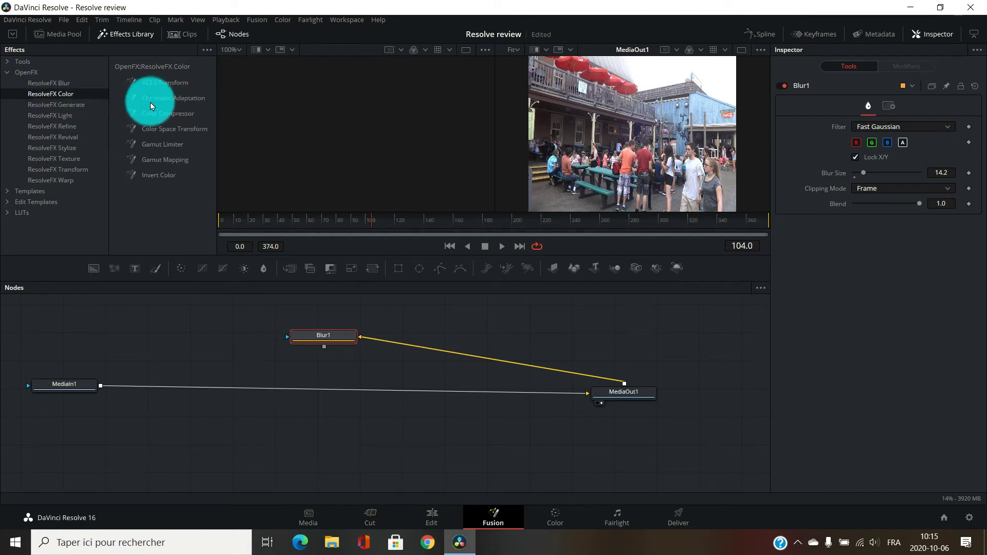
drag(151, 103, 206, 324)
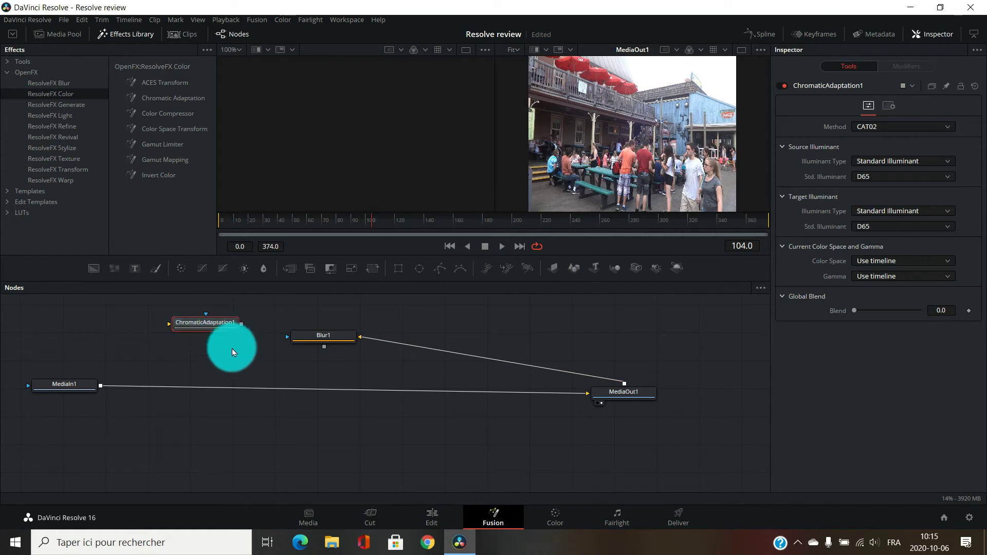
click(181, 335)
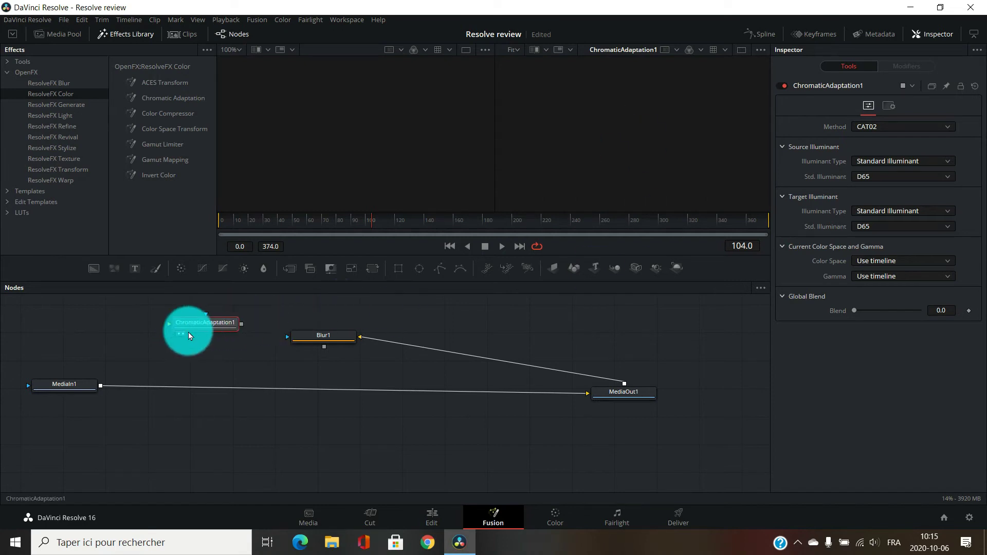
click(181, 334)
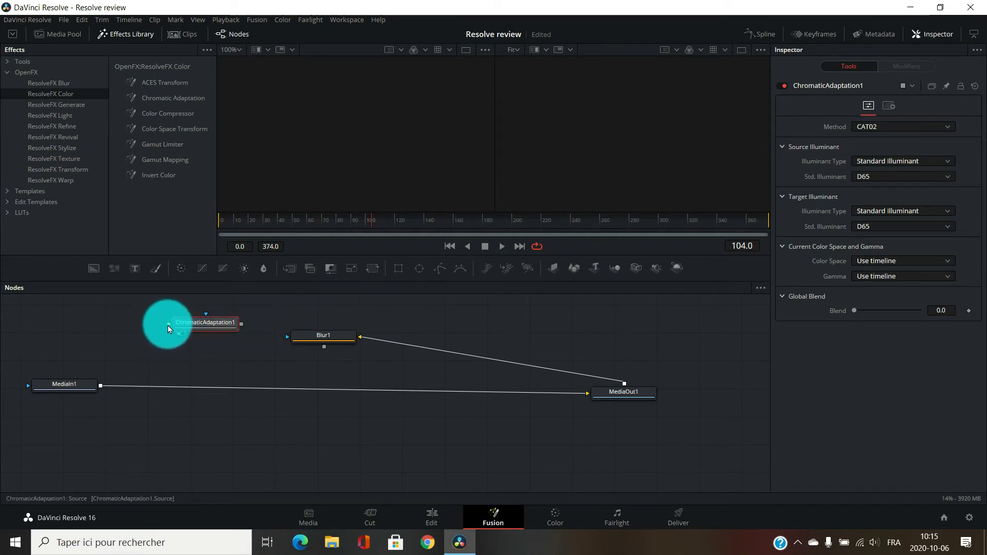
drag(169, 325, 322, 338)
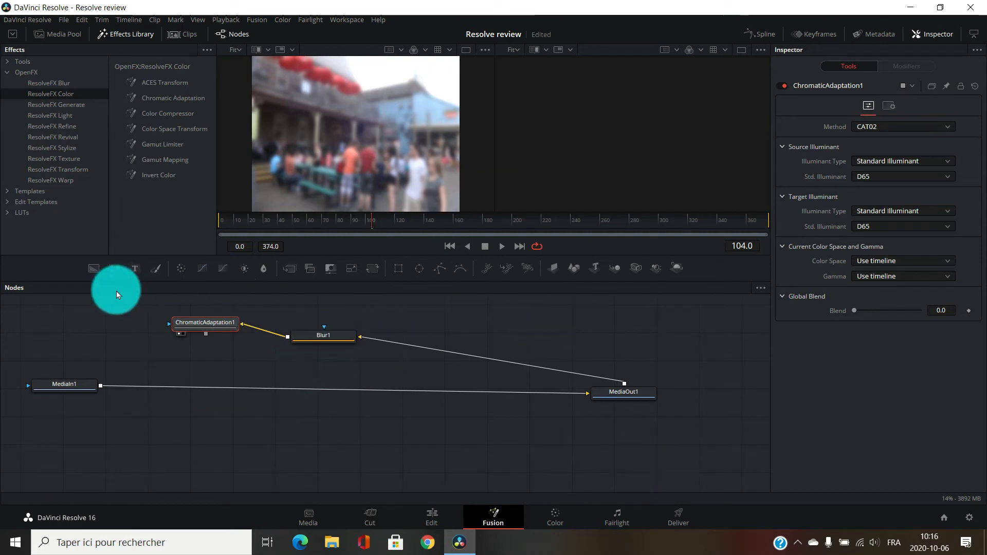
- Look through the effect templates, then add a Text+ node near MediaOut1 with the styled text "hello"
click(15, 191)
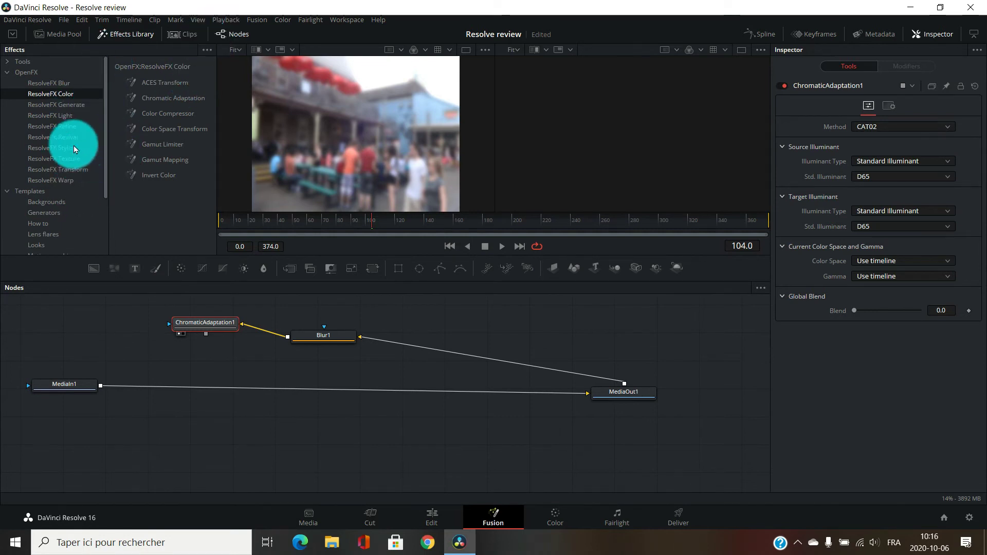
scroll(69, 154, down, 3)
scroll(68, 154, down, 4)
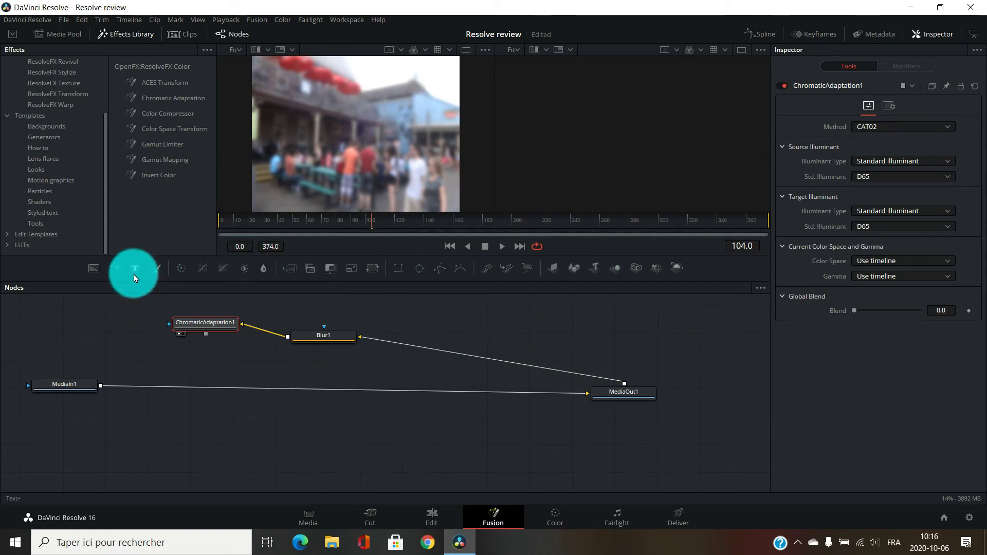
drag(135, 270, 510, 326)
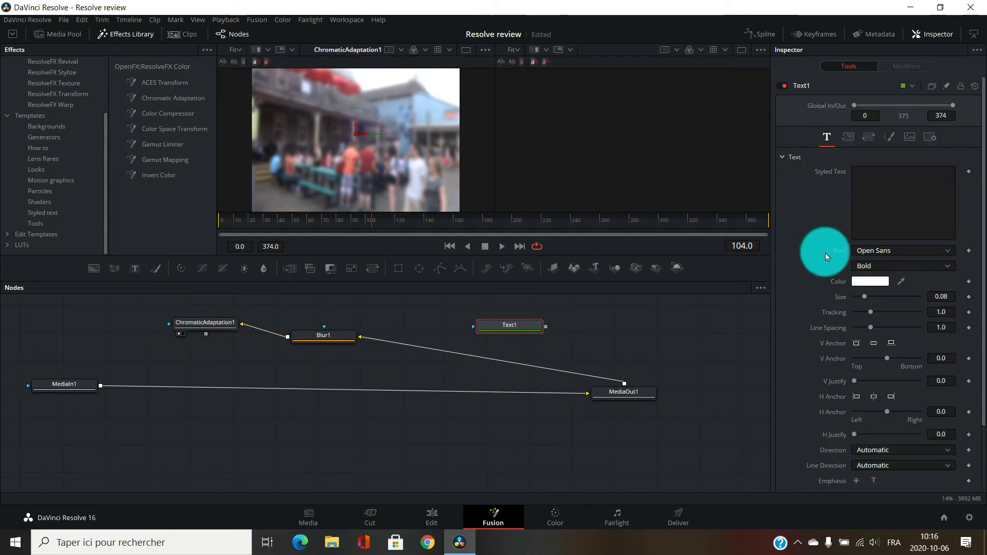
click(889, 185)
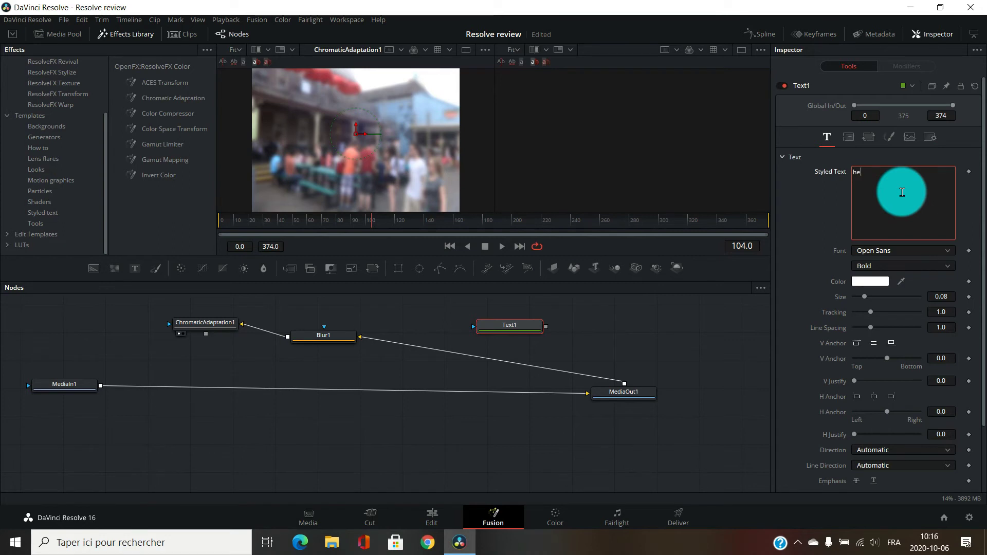
text(hello)
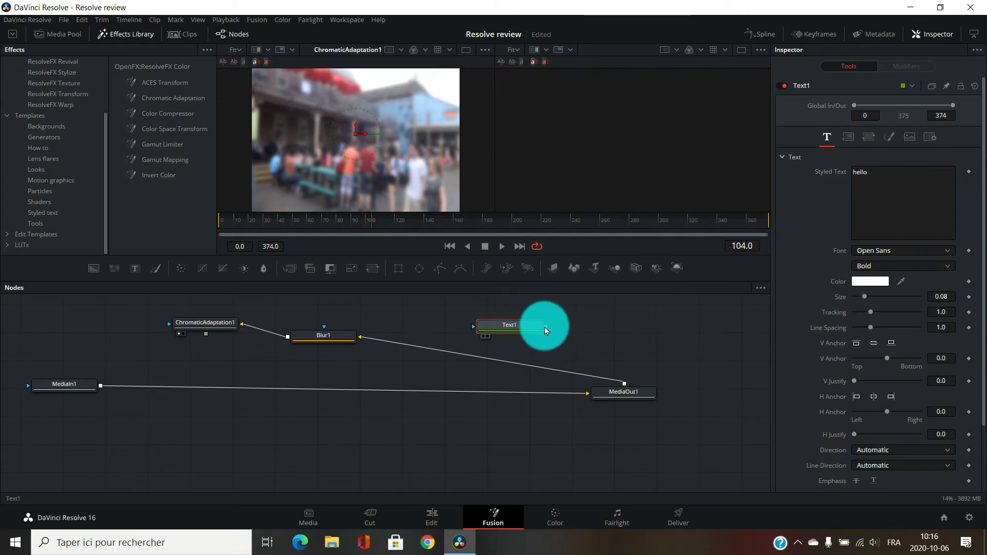
- Try to connect the Text+ node to the Blur1 and MediaOut1 nodes
drag(472, 330, 325, 334)
drag(491, 333, 613, 394)
click(441, 305)
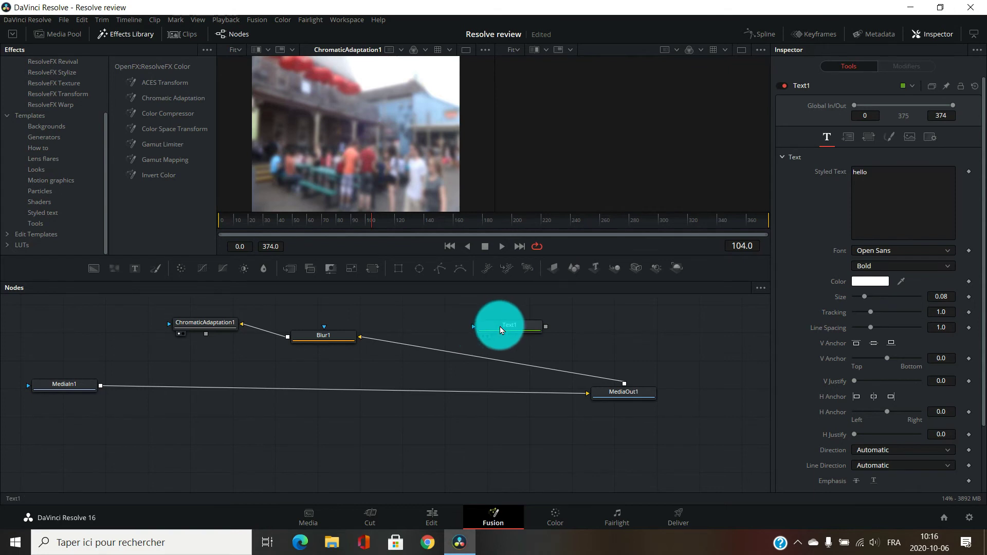
- Move the Text1 node just below the Blur1 node, above the main connection, and return to the Edit page
drag(500, 326, 378, 378)
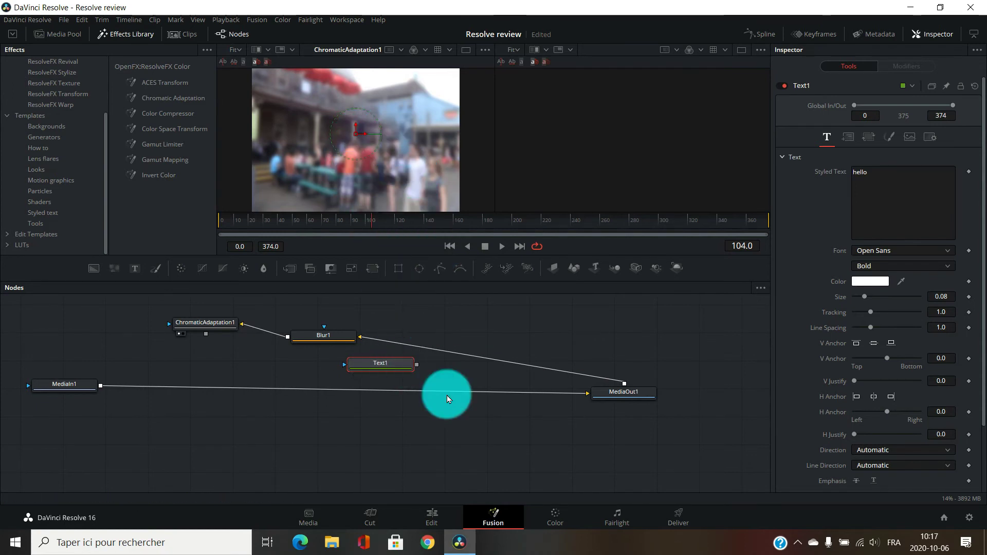
click(433, 518)
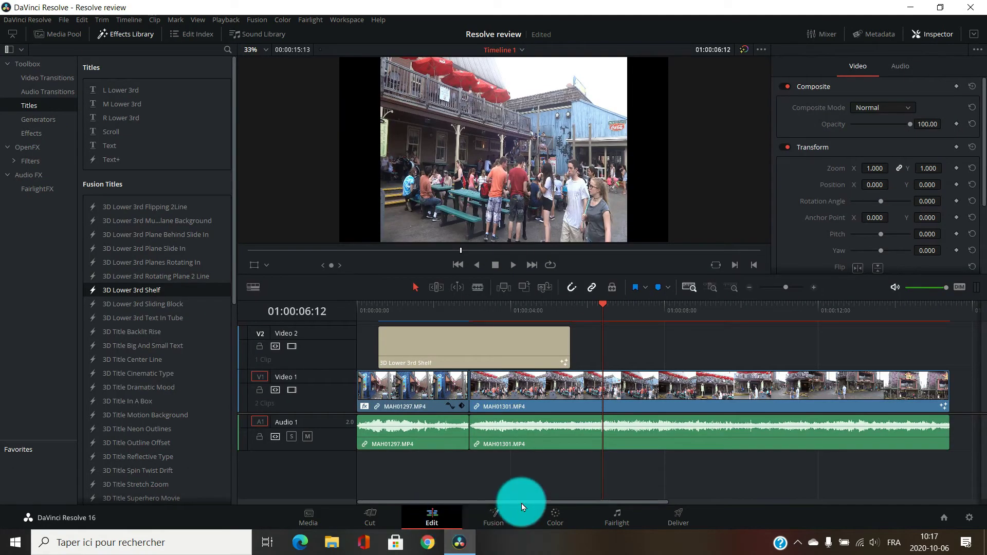
- On the Color page, shift the third clip's gamma slightly toward magenta, to about red 0.01 and blue 0.01
click(557, 514)
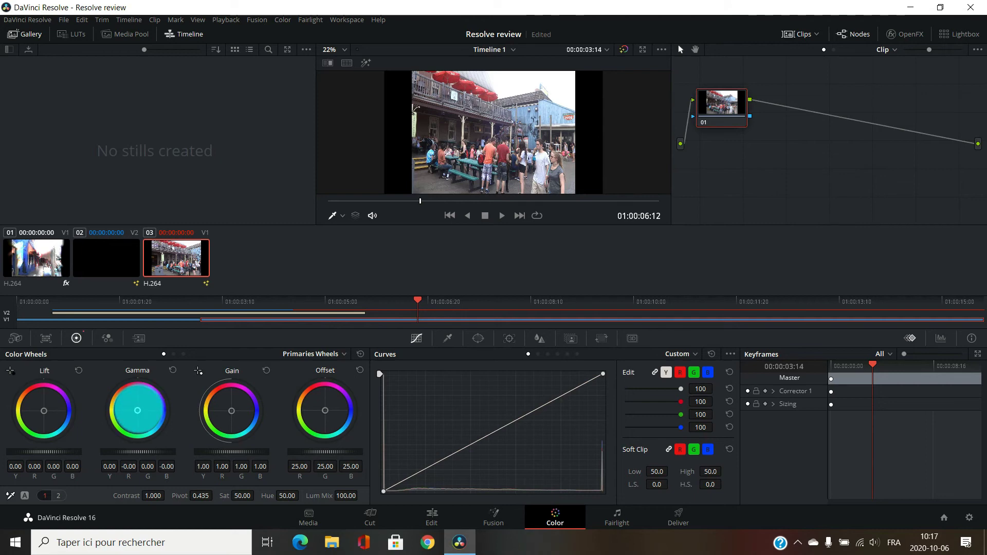
drag(138, 412, 144, 406)
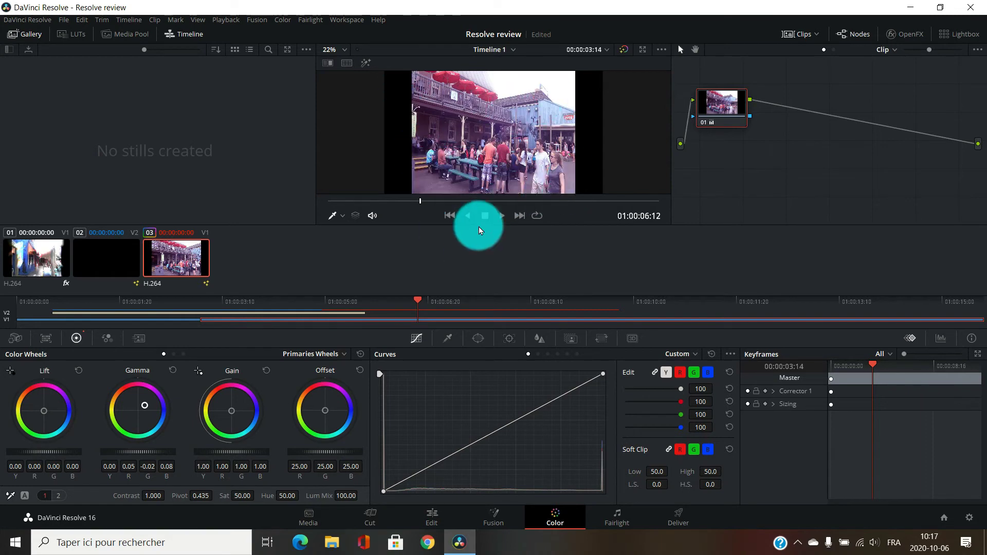
drag(146, 392, 88, 441)
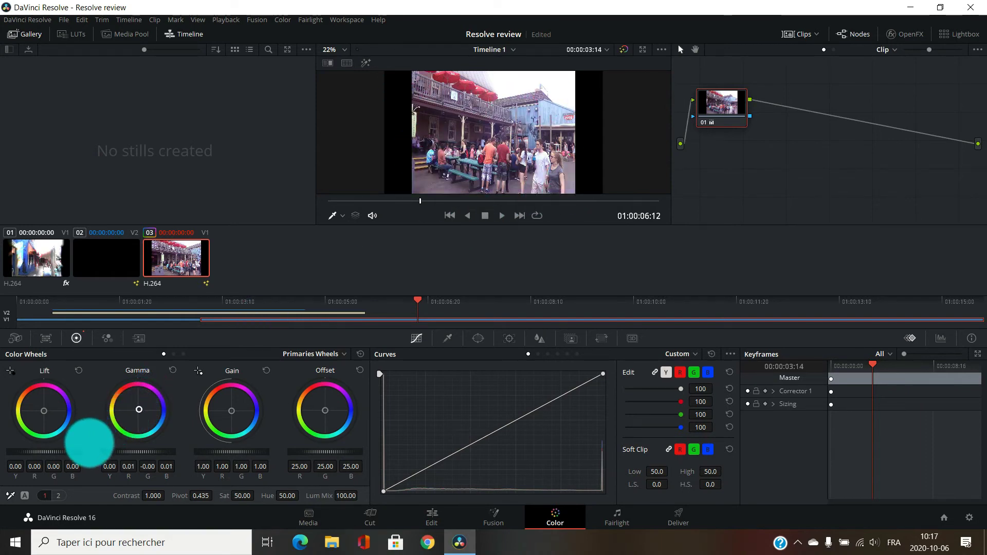
- Shift the clip's gain to about red 0.98 and blue 1.03, and its offset to about 23.24, 24.87 and 23.36
drag(220, 403, 242, 403)
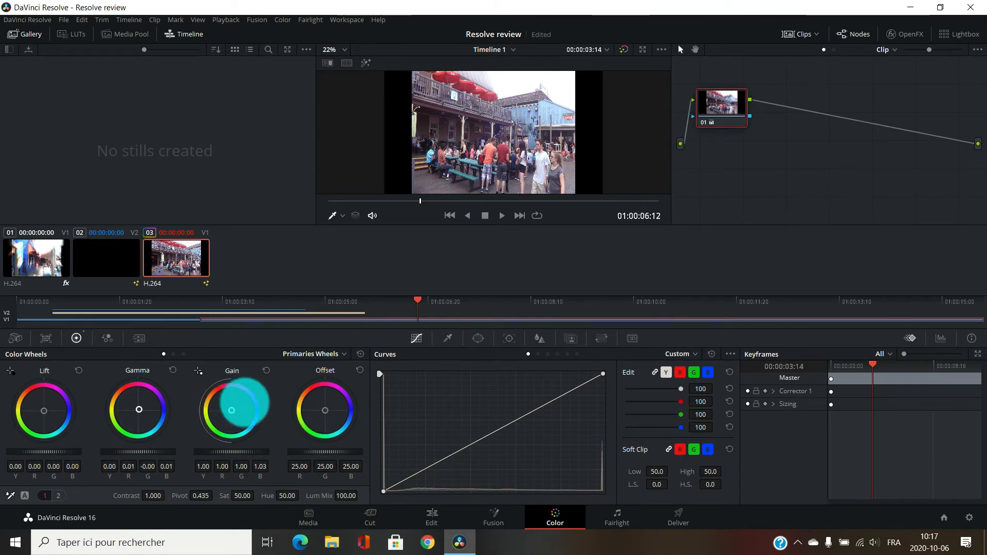
drag(303, 362, 231, 409)
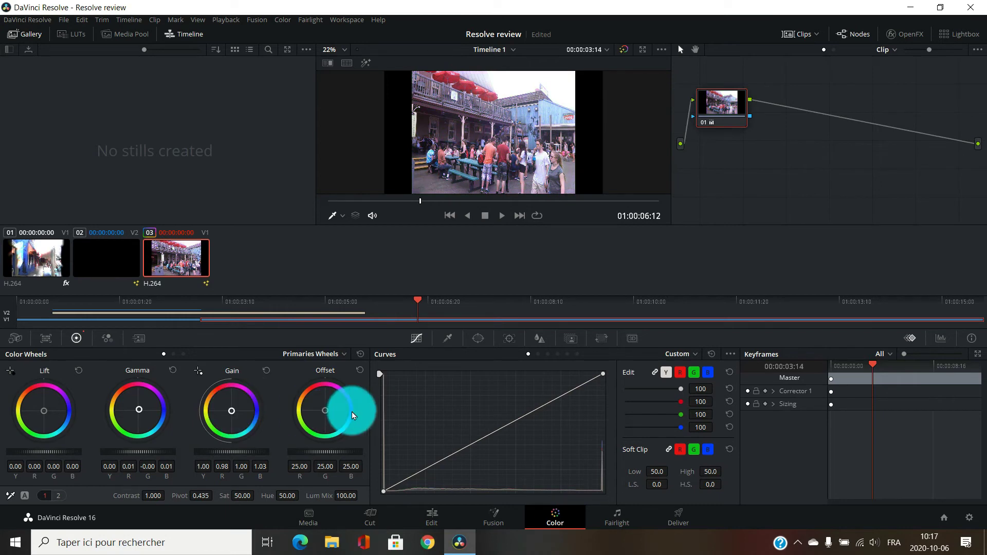
mouse_move(326, 414)
mouse_down()
mouse_move(172, 507)
mouse_move(216, 469)
mouse_move(287, 456)
mouse_move(325, 411)
mouse_up()
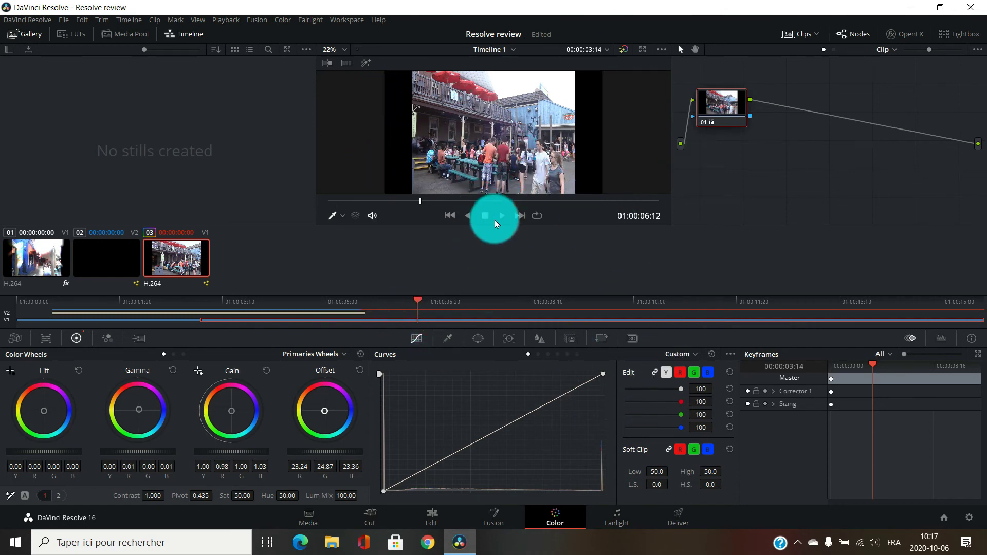
- On the Fairlight page, move the playhead to 01:00:12:00 and lower the Audio 1 track level to -0.8 dB
click(615, 517)
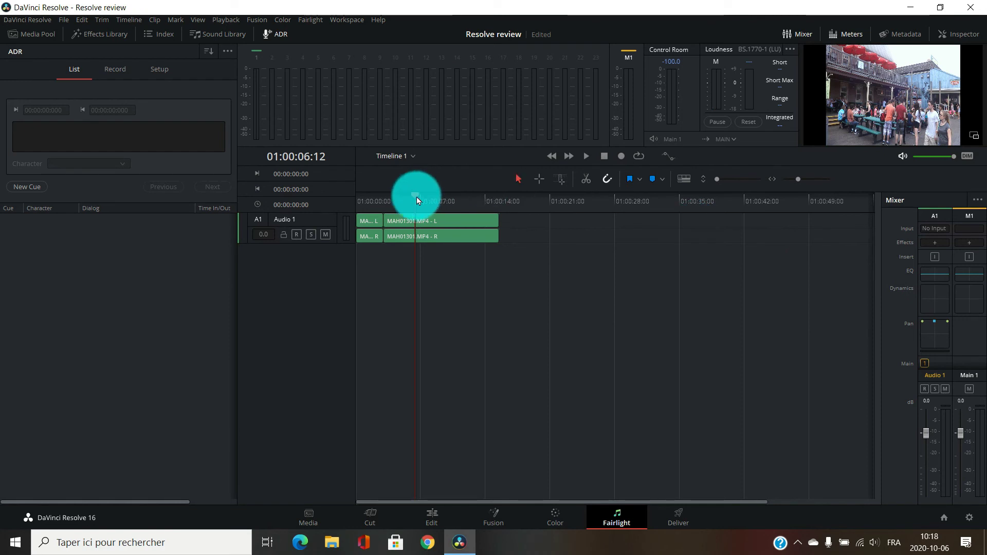
drag(416, 196, 467, 205)
mouse_move(929, 434)
mouse_down()
mouse_move(926, 459)
mouse_move(918, 436)
mouse_up()
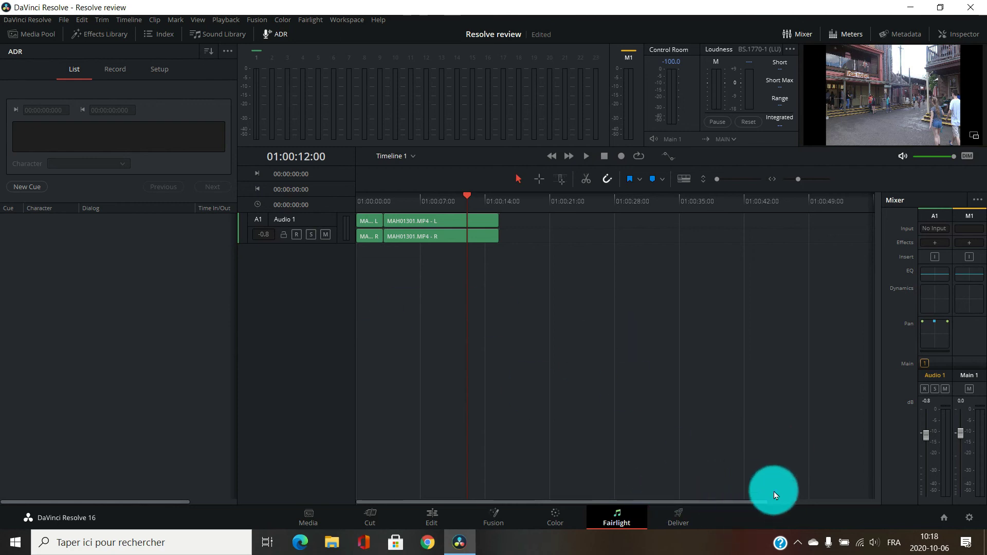
- On the Deliver page, look through the render presets, the video export settings and the available file formats
click(679, 519)
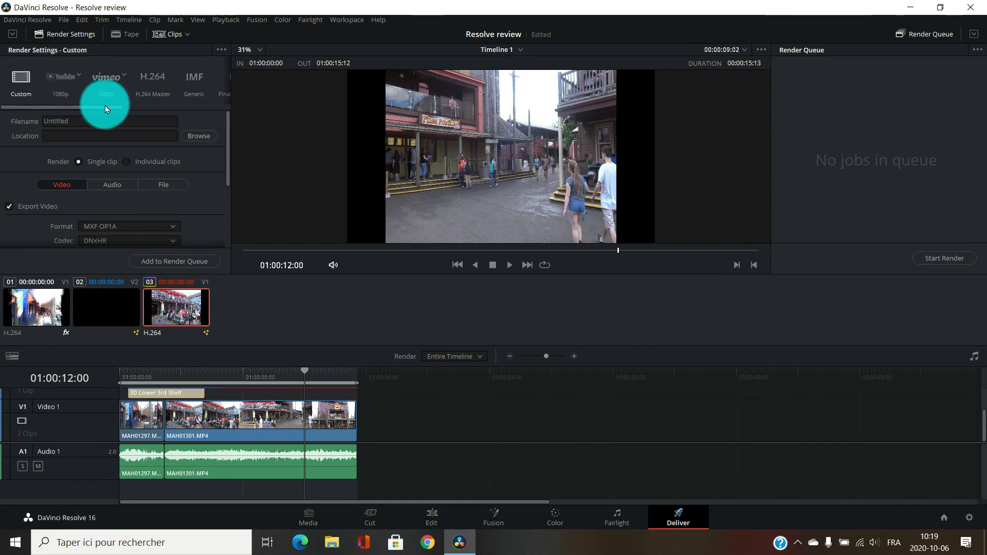
drag(108, 109, 192, 121)
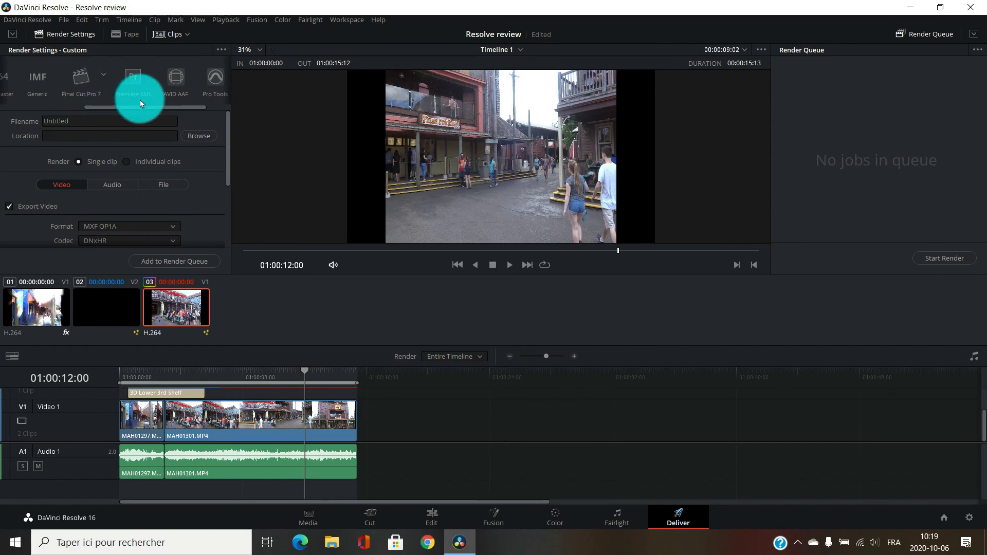
drag(172, 106, 187, 108)
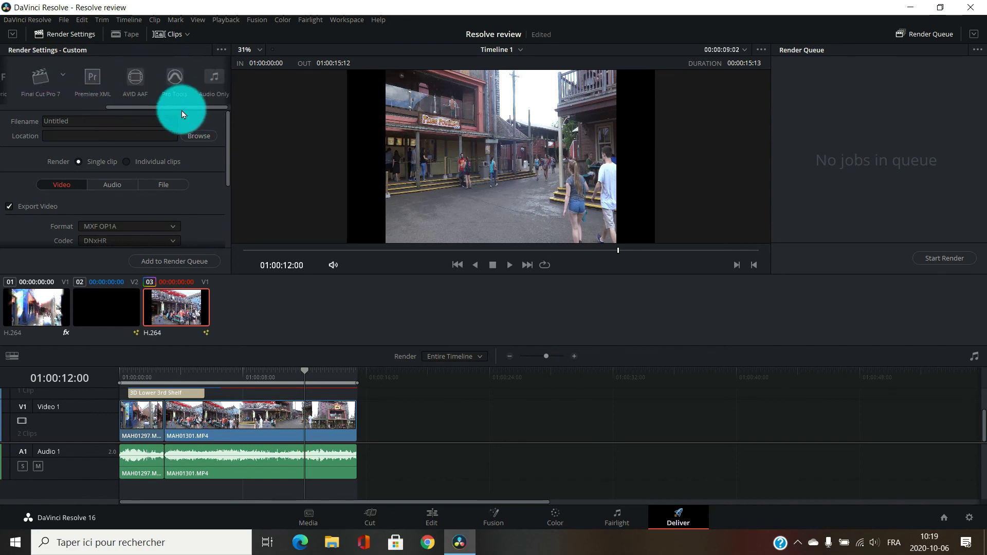
drag(179, 107, 201, 107)
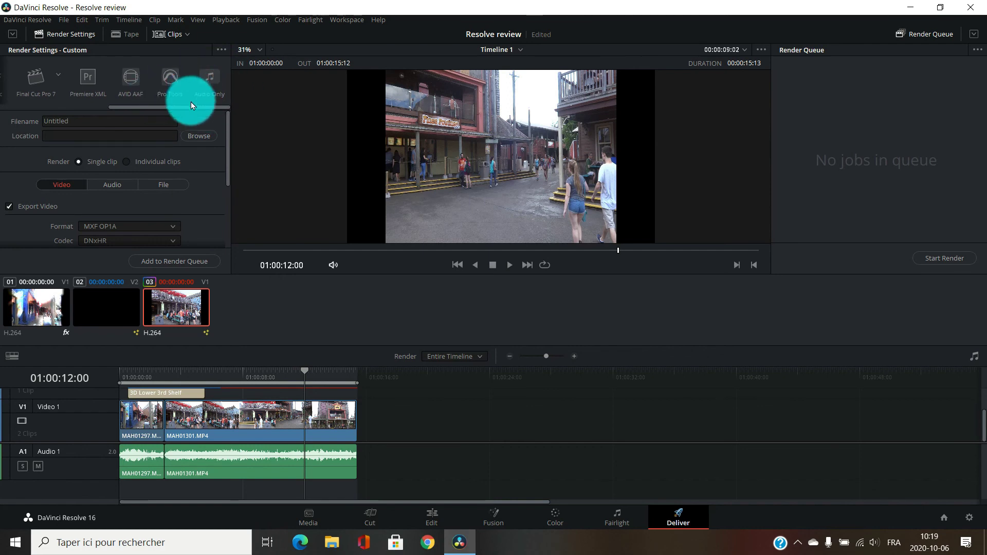
drag(190, 106, 27, 93)
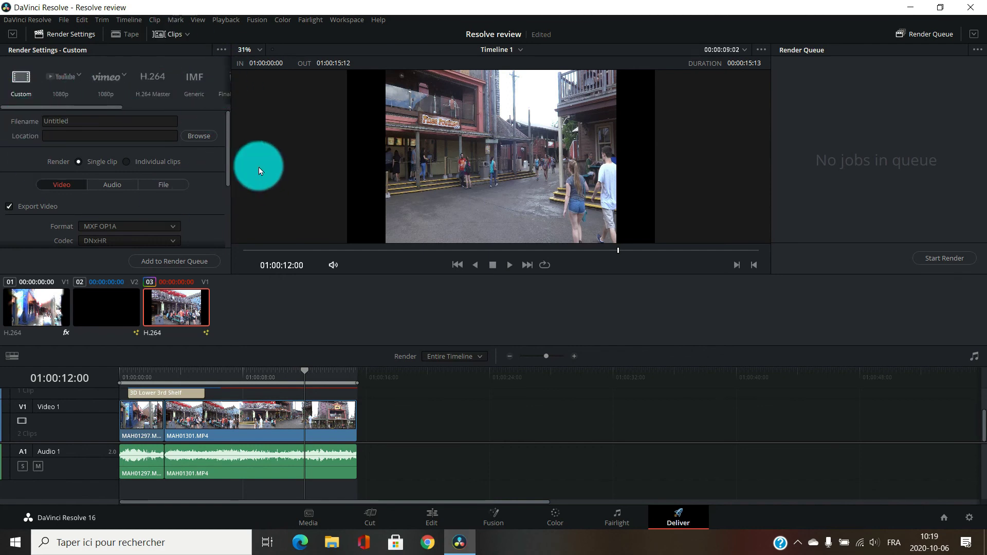
drag(227, 158, 229, 182)
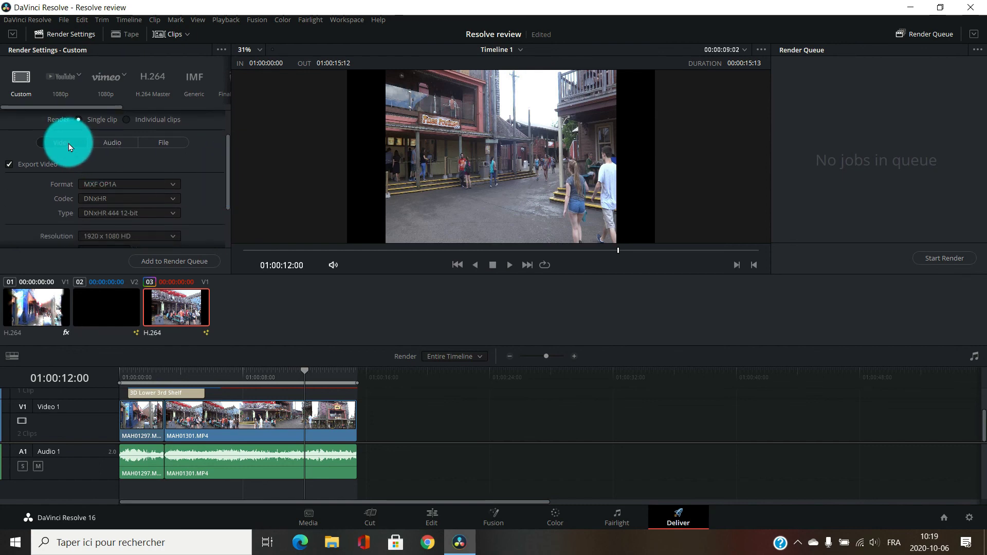
drag(227, 186, 230, 209)
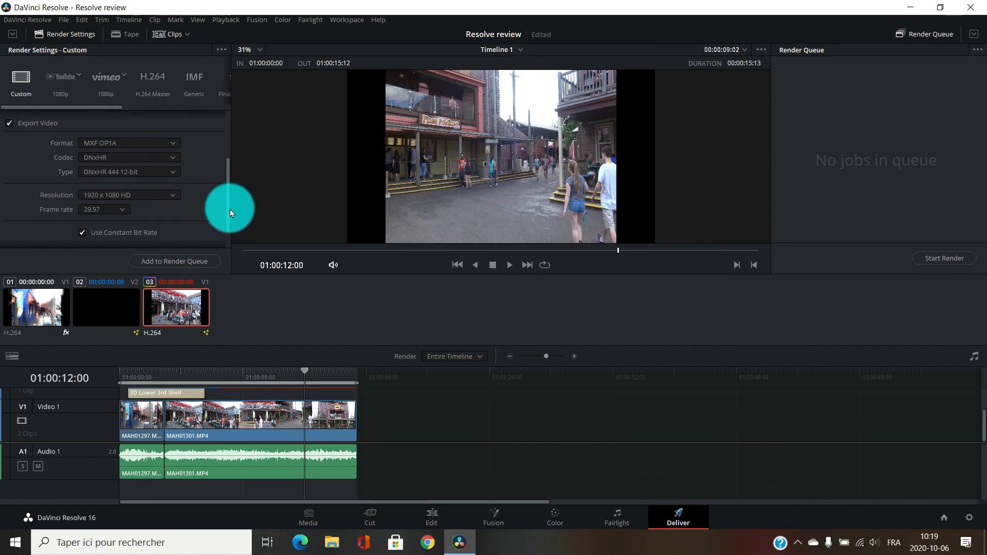
click(174, 144)
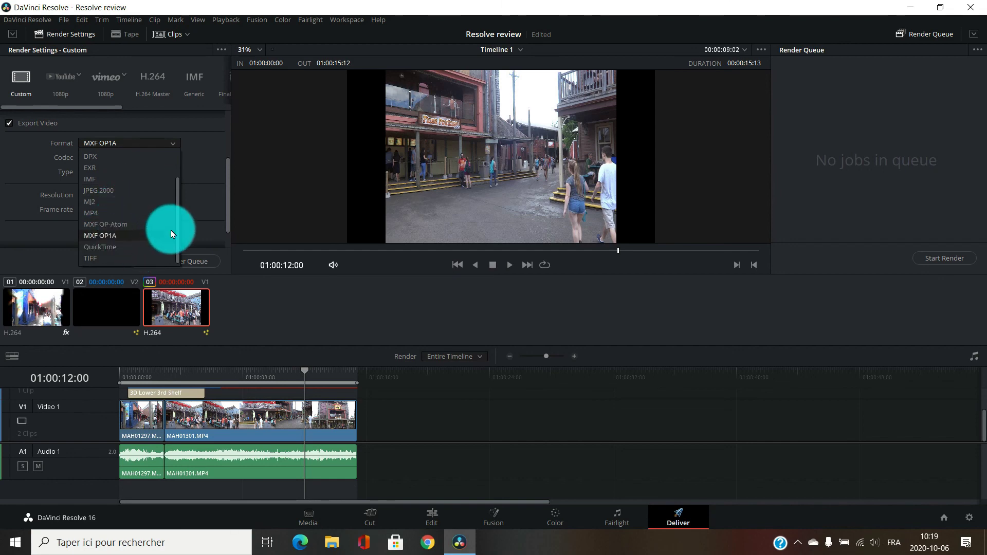
scroll(180, 195, up, 1)
click(394, 298)
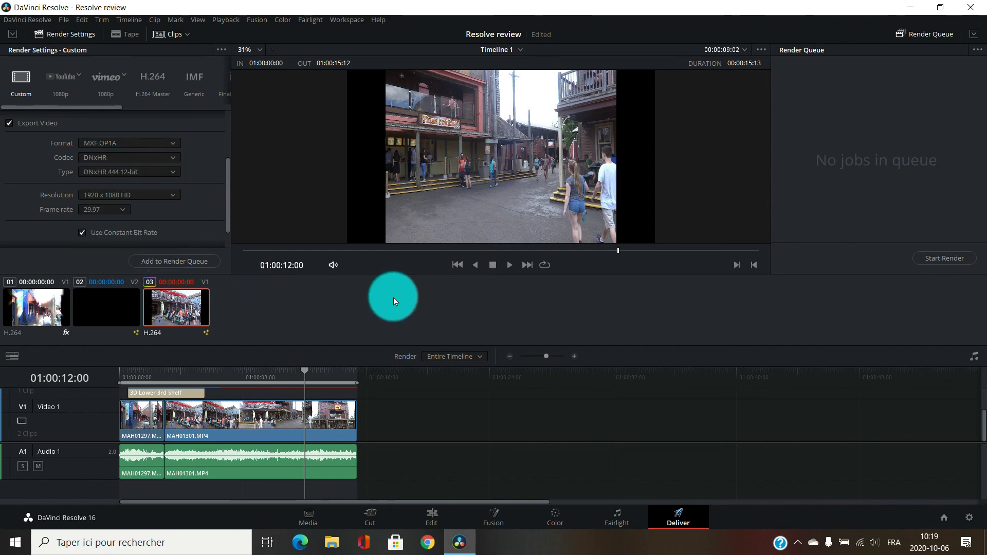